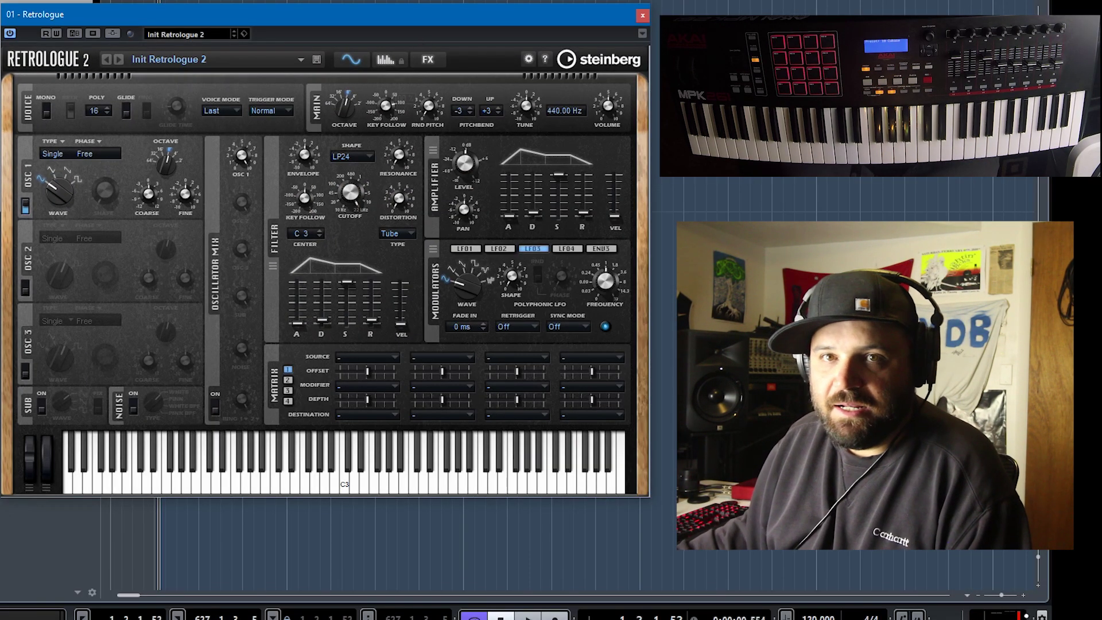
# - Search the preset browser for 'bass' and load the Disco Groover preset
pyautogui.click(228, 60)
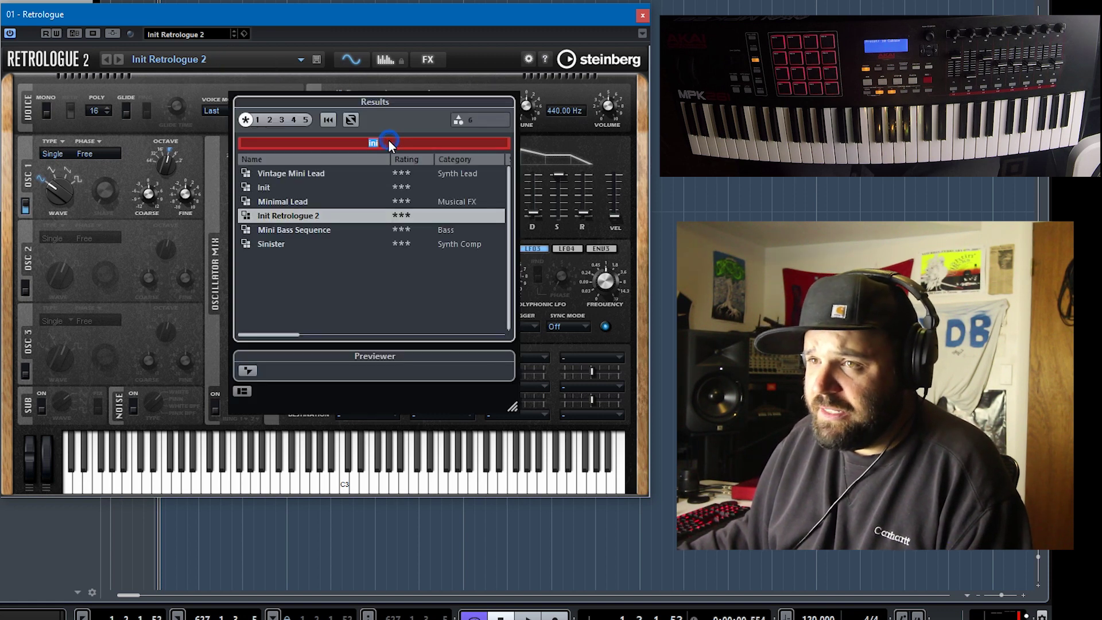
pyautogui.write('bass')
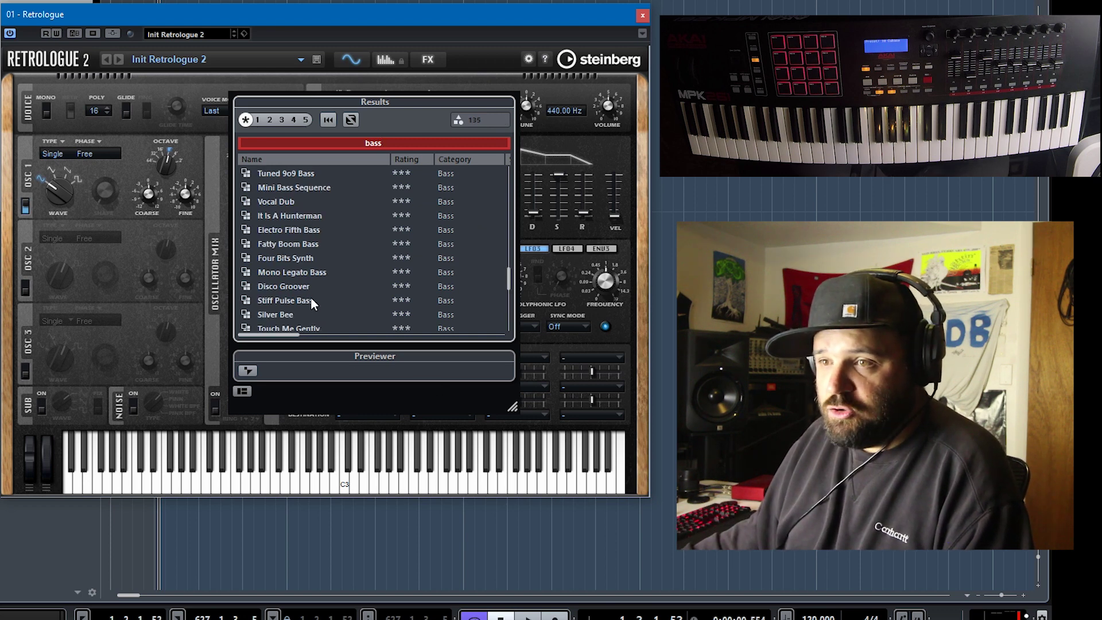
pyautogui.doubleClick(307, 286)
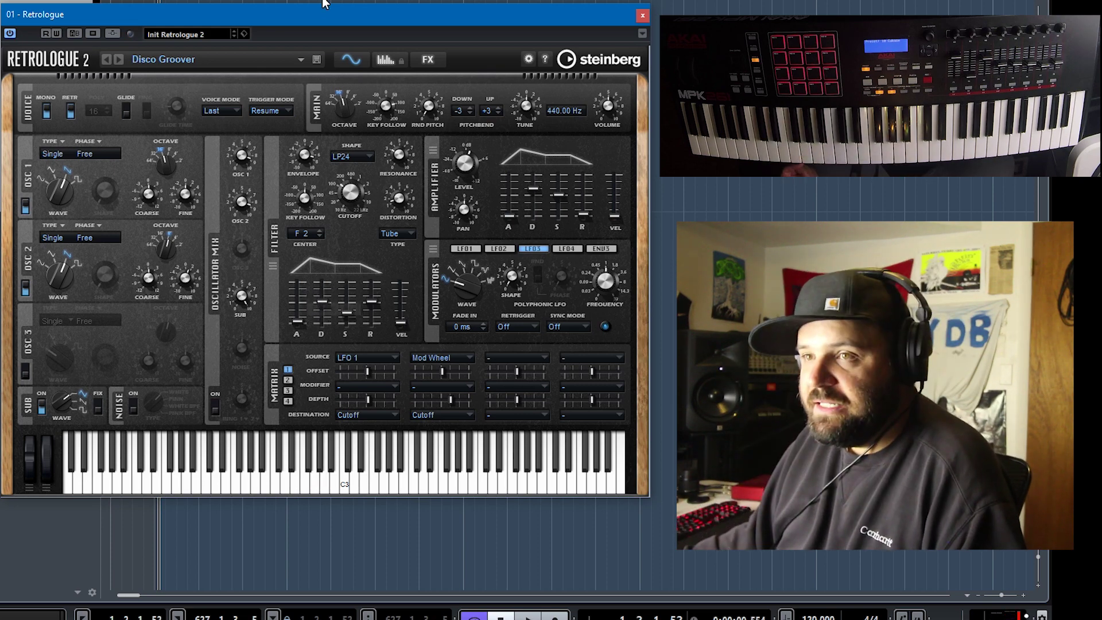
# - Search for 'lead' and load the Viralism preset
pyautogui.click(289, 58)
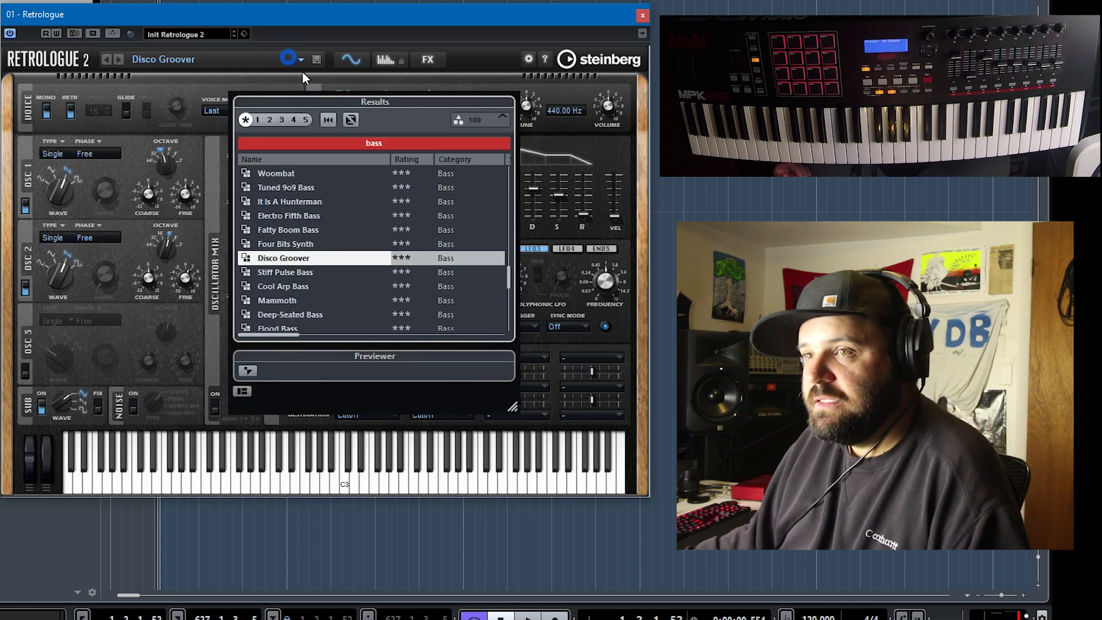
pyautogui.click(388, 137)
pyautogui.write('lead')
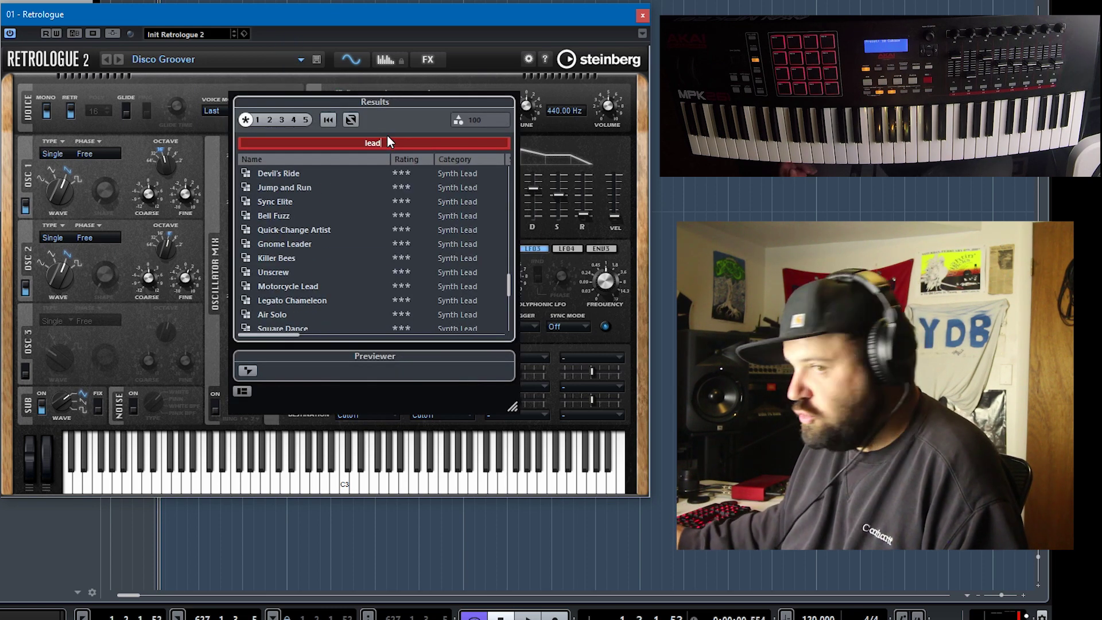
pyautogui.click(315, 258)
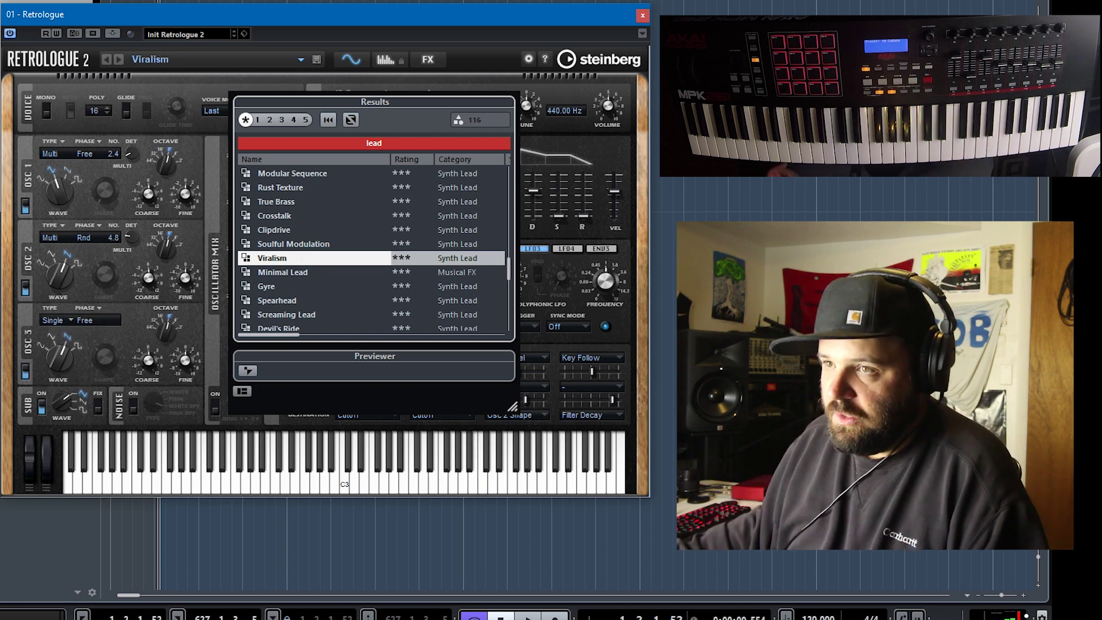
# - Search for 'pad' and load the Chord Fantasy preset
pyautogui.click(393, 141)
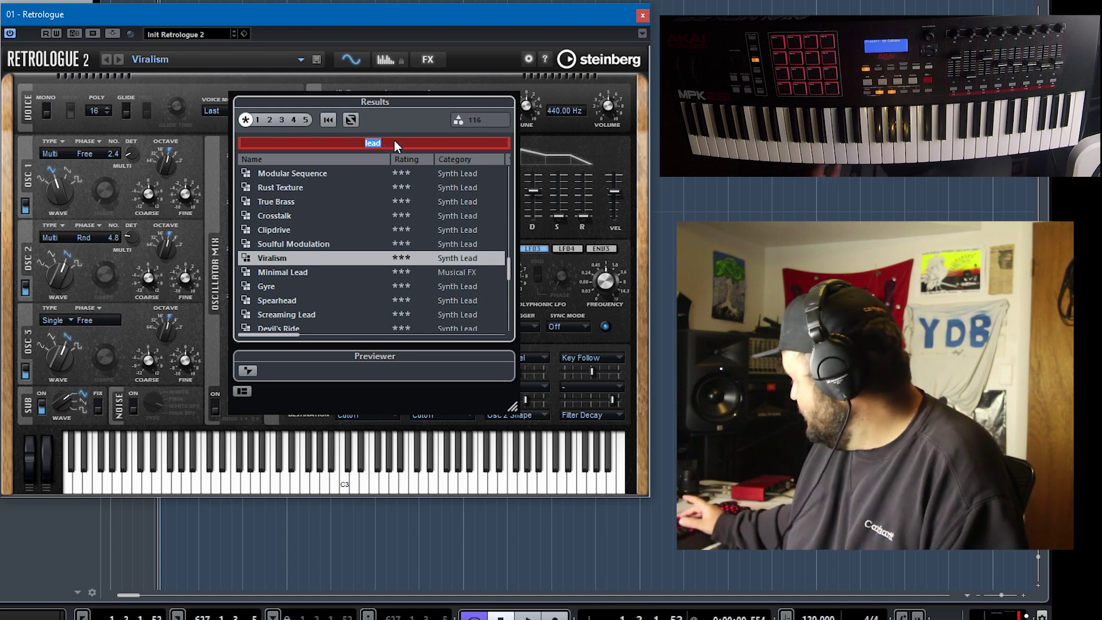
pyautogui.write('pad')
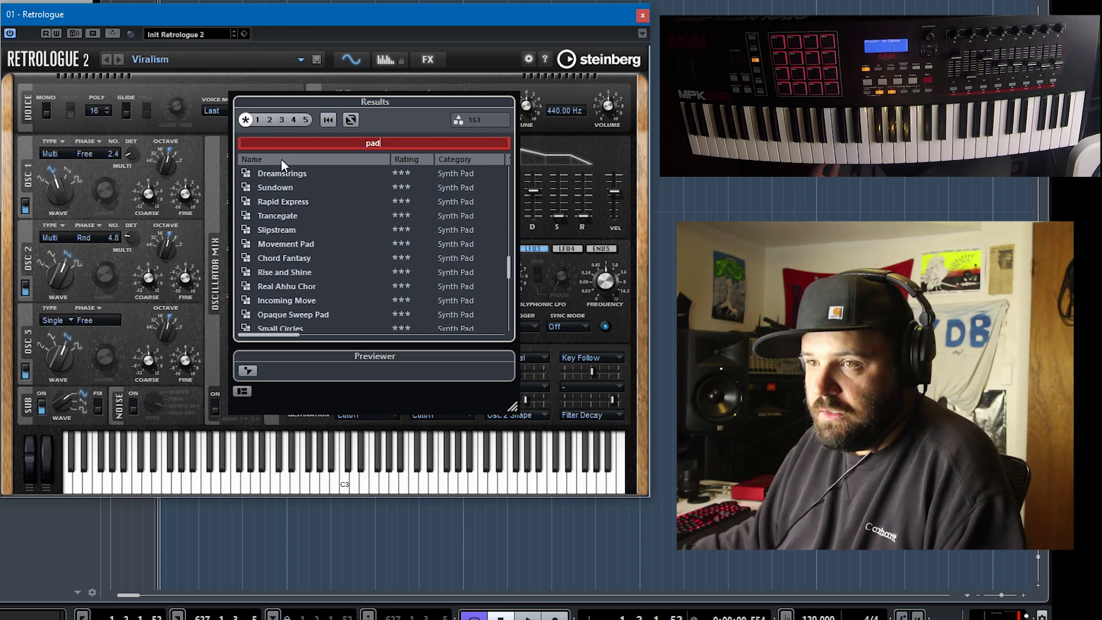
pyautogui.doubleClick(303, 257)
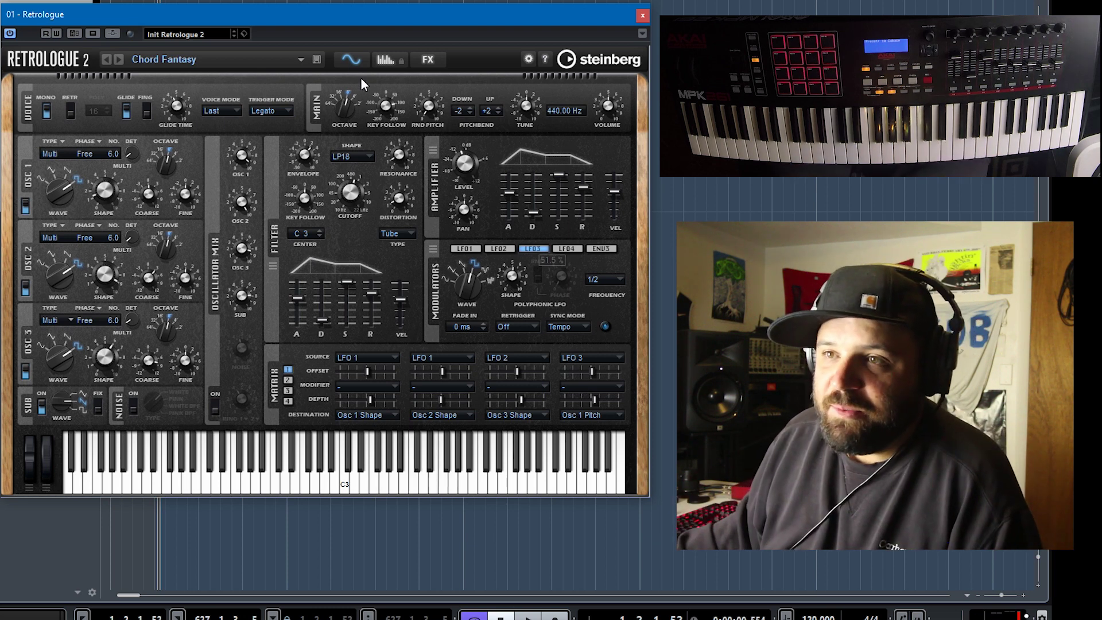
# - Search for 'ini' and reload the Init Retrologue 2 patch
pyautogui.click(300, 60)
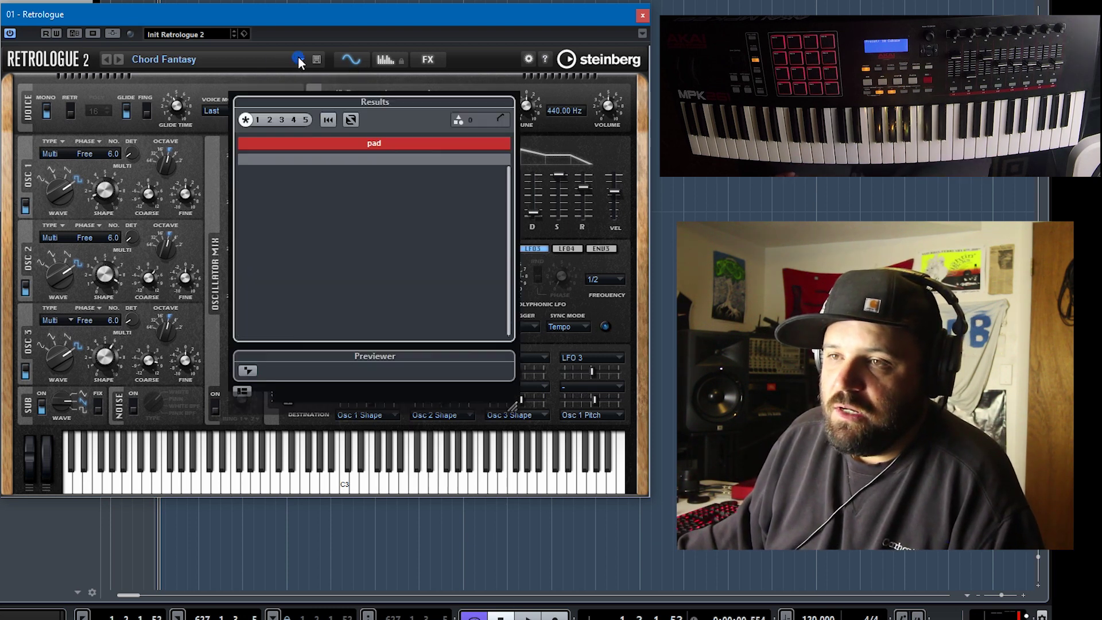
pyautogui.click(383, 143)
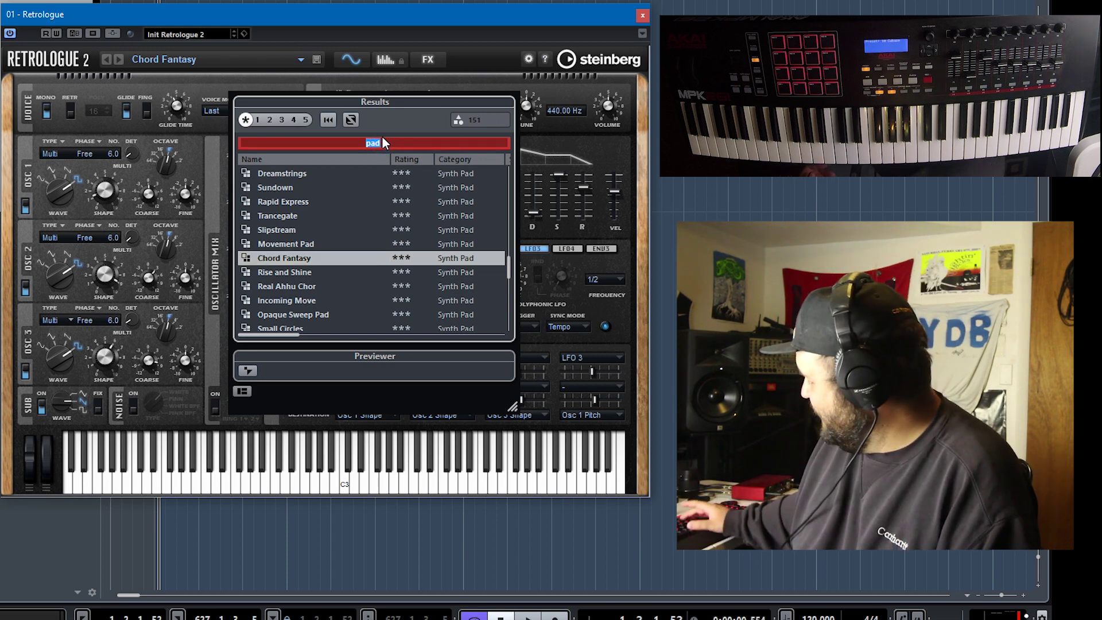
pyautogui.write('ini')
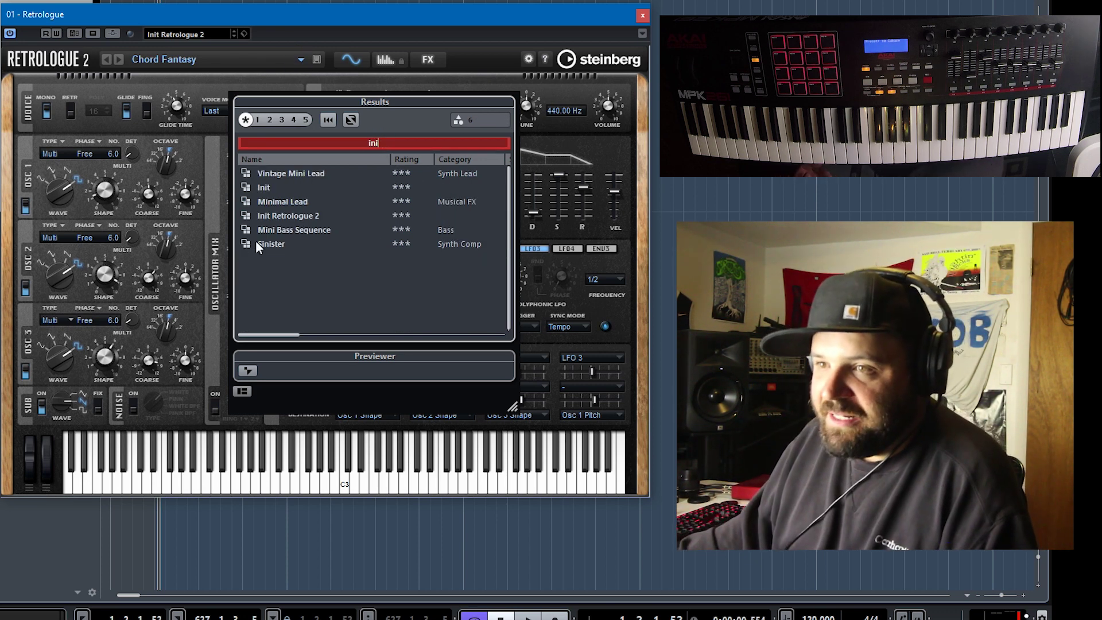
pyautogui.doubleClick(284, 216)
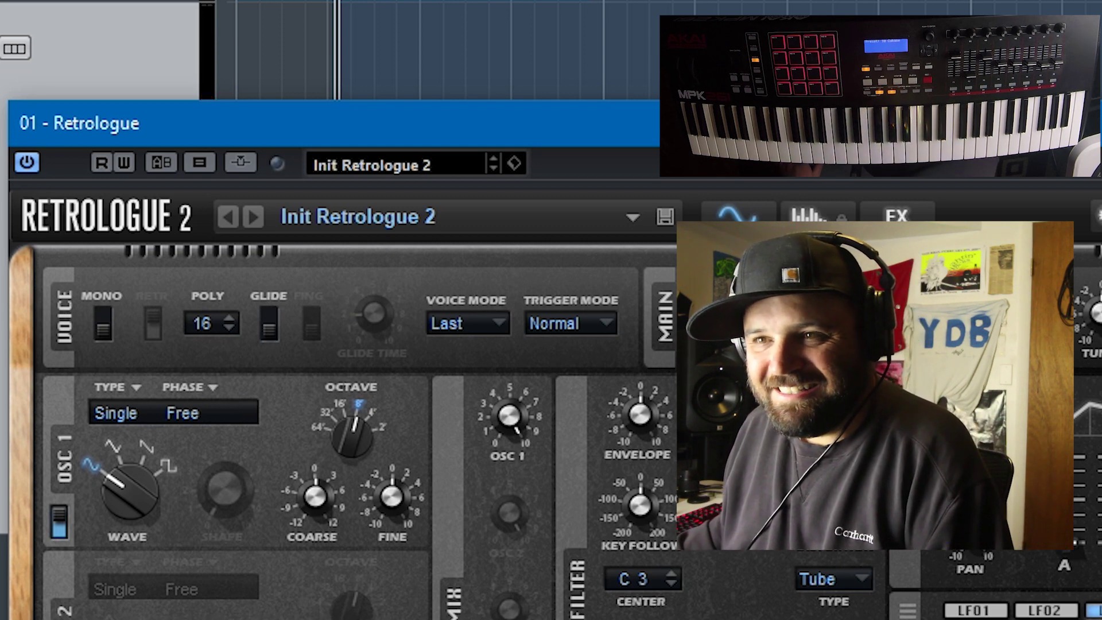
# - Set polyphony to 2, enable MONO and RETR, and turn on glide at about 80 ms
pyautogui.click(231, 322)
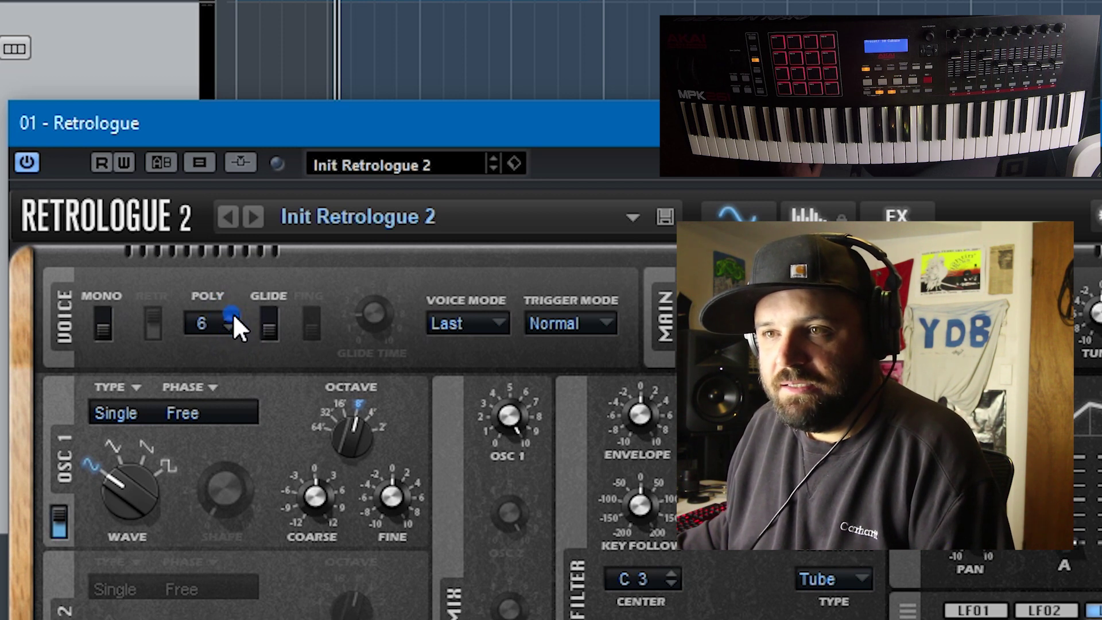
pyautogui.click(234, 316)
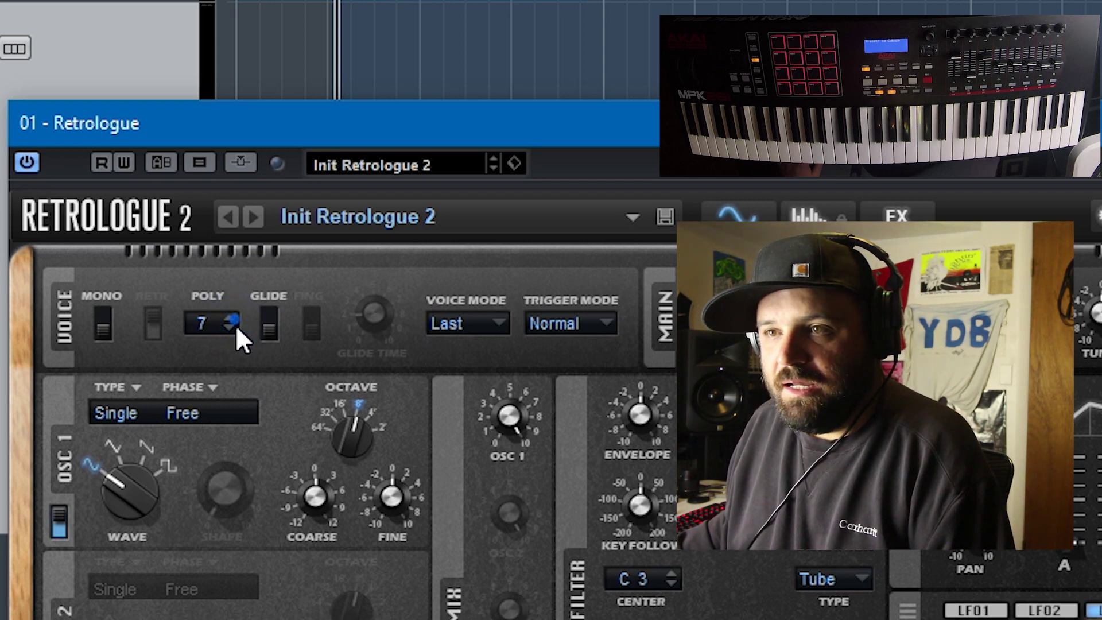
pyautogui.click(103, 326)
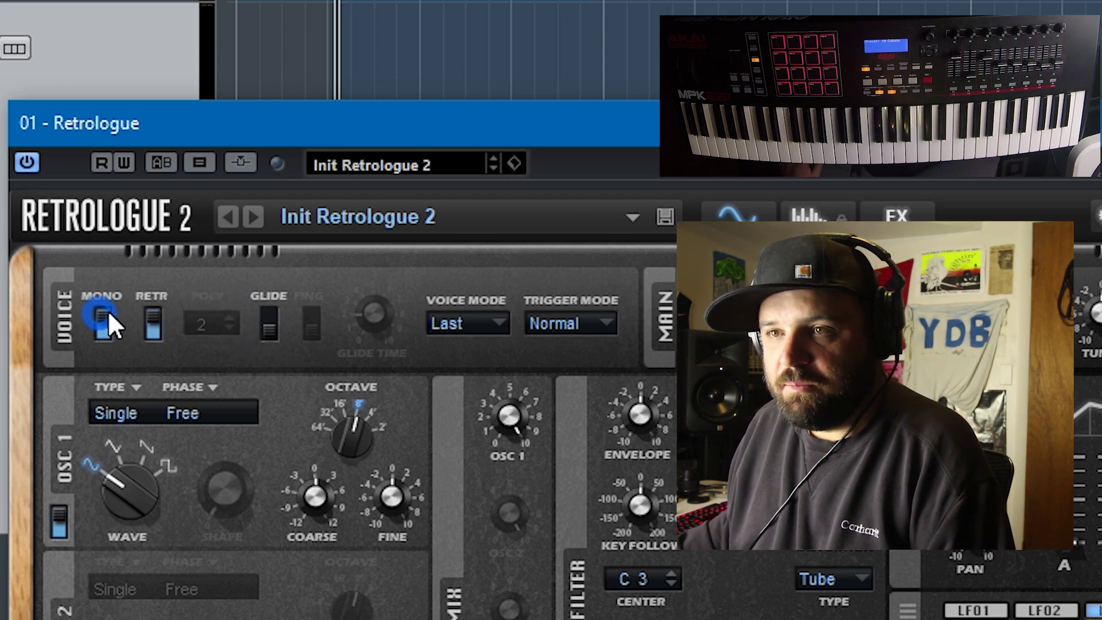
pyautogui.click(152, 321)
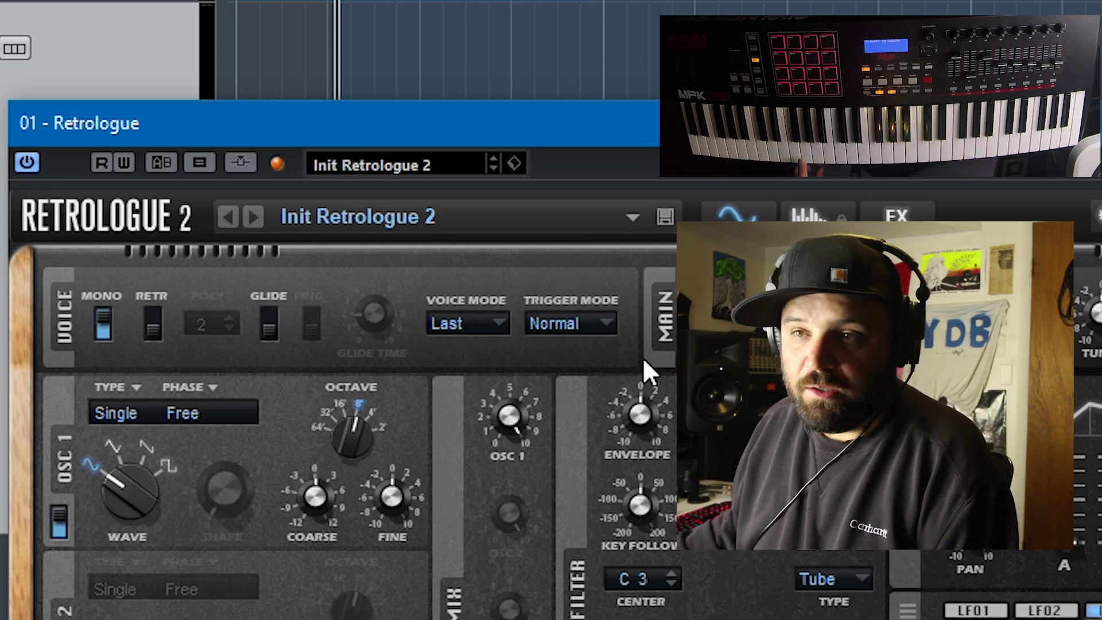
pyautogui.click(154, 322)
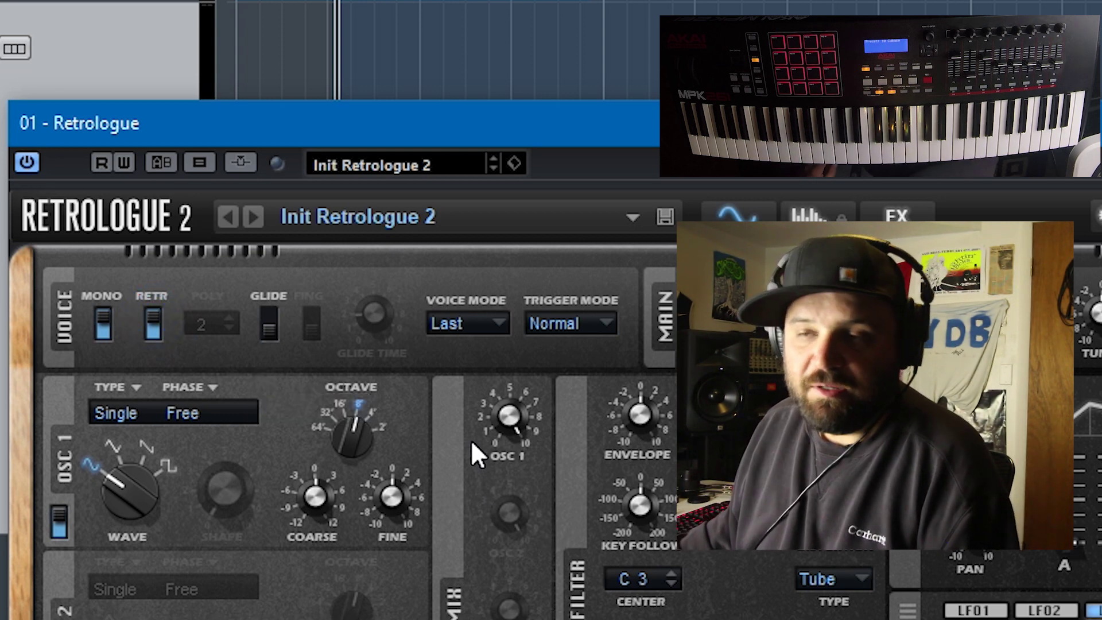
pyautogui.click(265, 320)
pyautogui.moveTo(373, 313); pyautogui.dragTo(374, 288)
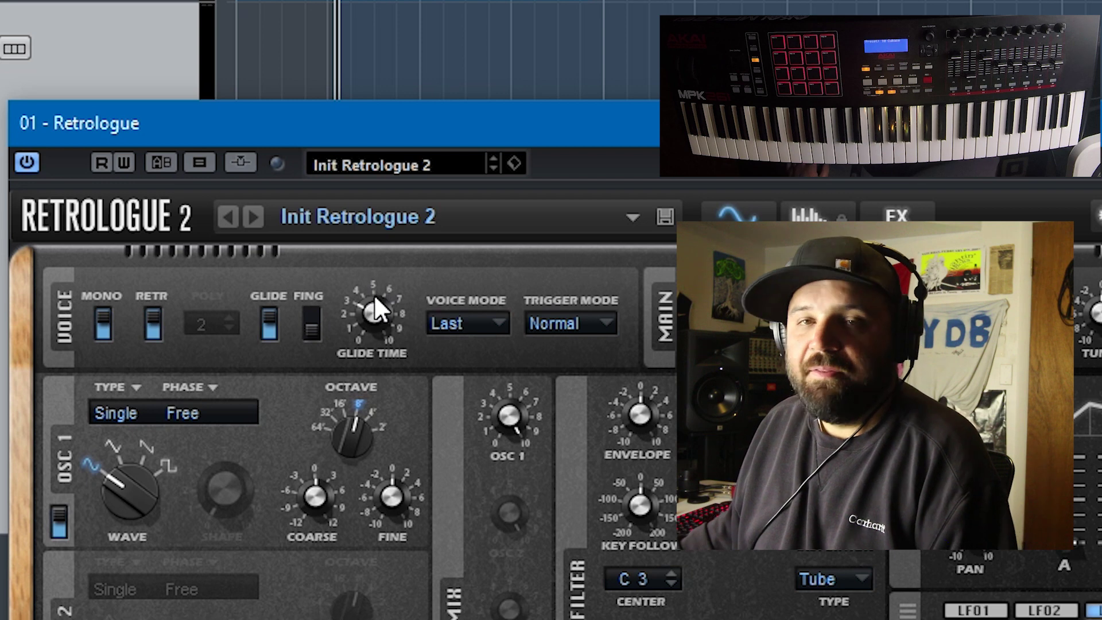
# - Try fingered glide, then switch MONO and GLIDE off for polyphonic play
pyautogui.click(309, 308)
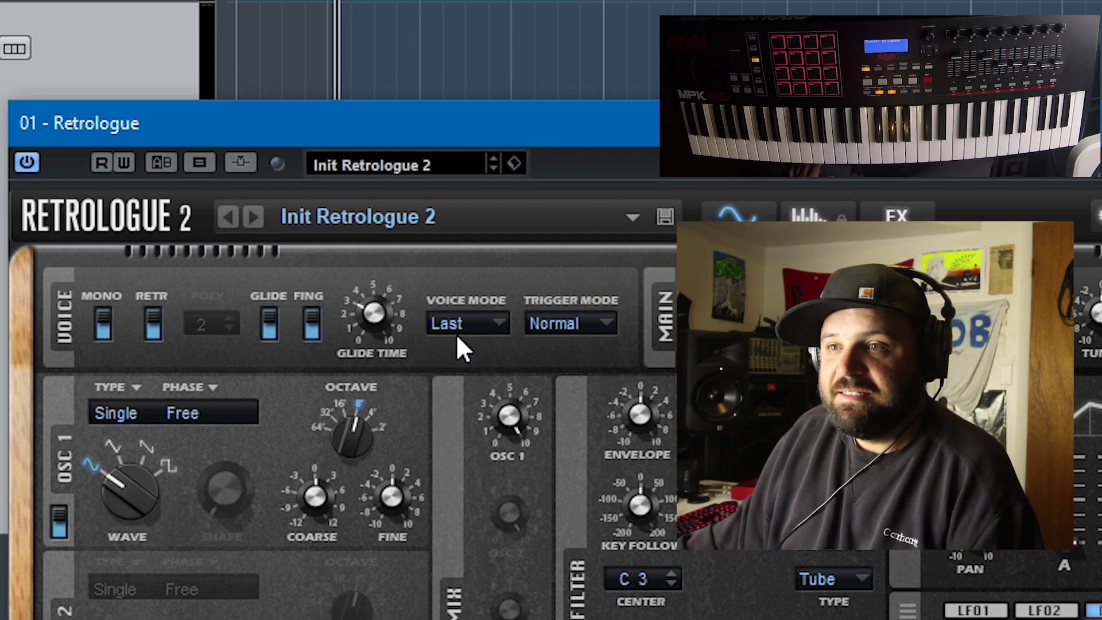
pyautogui.click(101, 325)
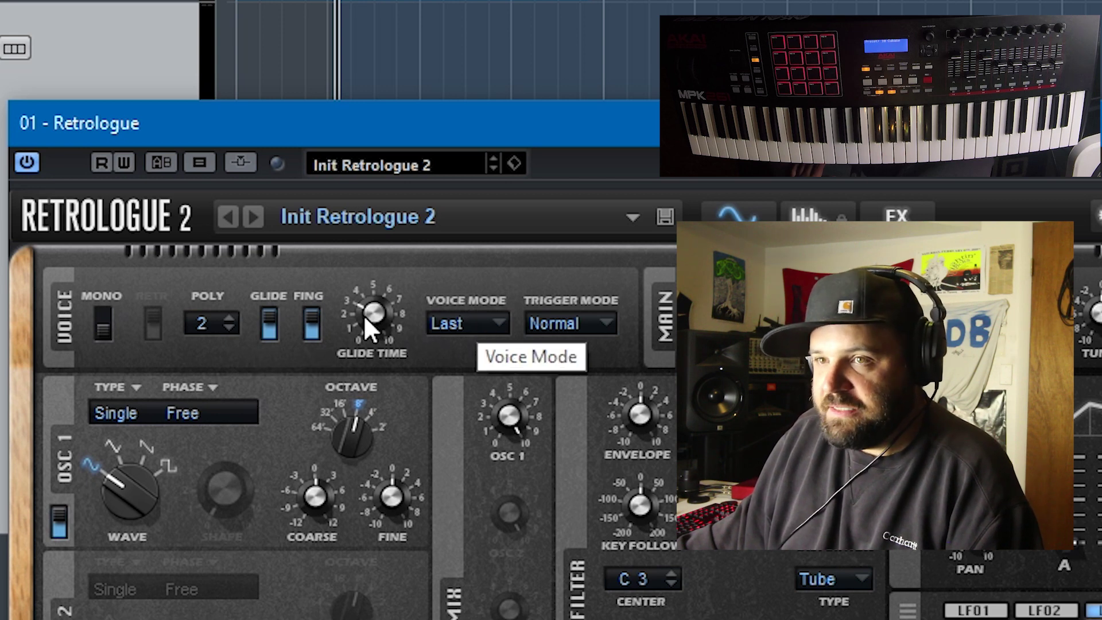
pyautogui.click(272, 326)
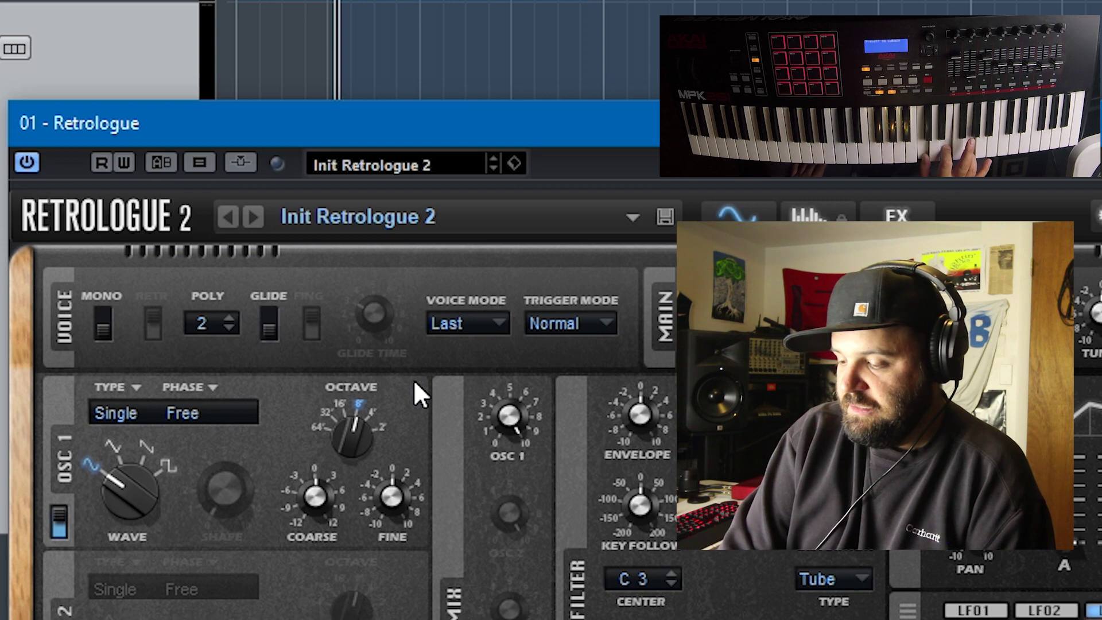
# - Check the Voice Mode and Trigger Mode lists, leaving them on Last and Normal
pyautogui.click(498, 319)
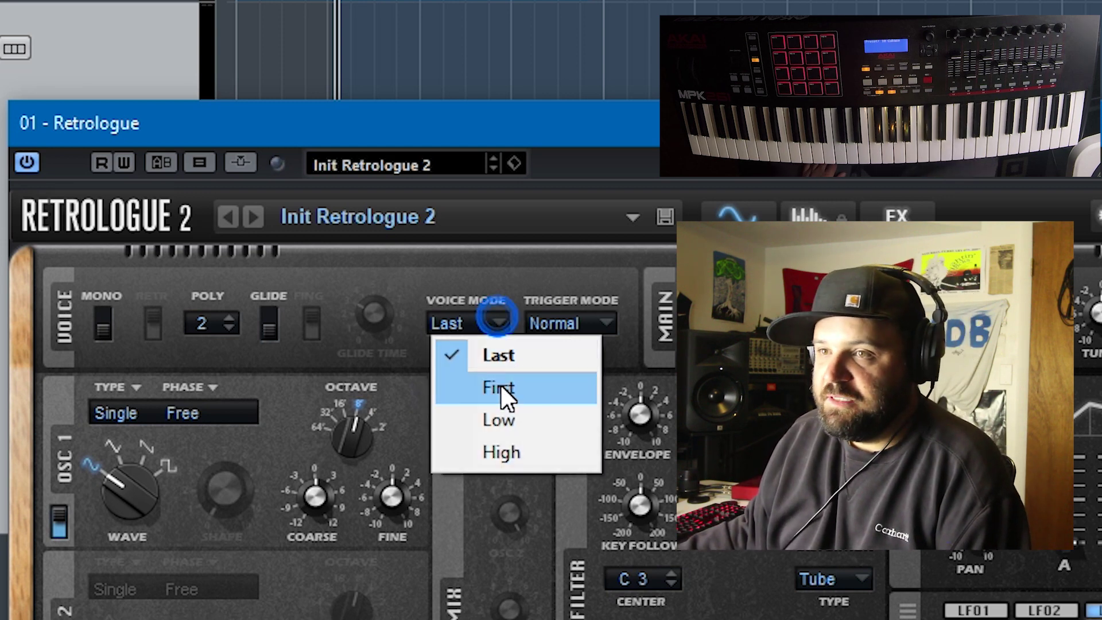
pyautogui.click(595, 317)
pyautogui.click(596, 315)
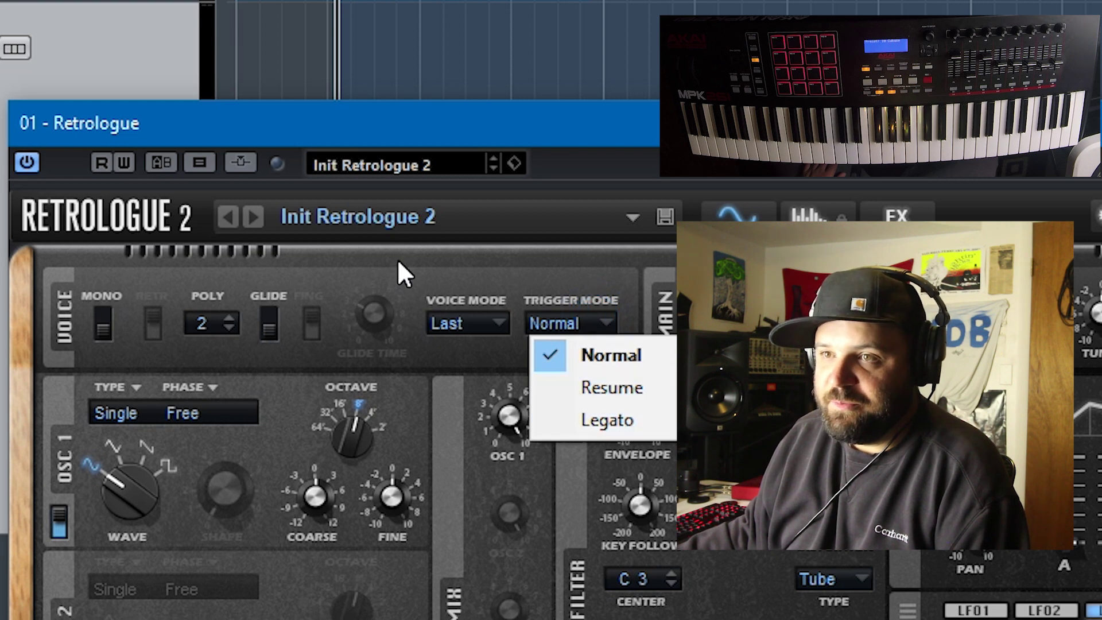
pyautogui.click(453, 269)
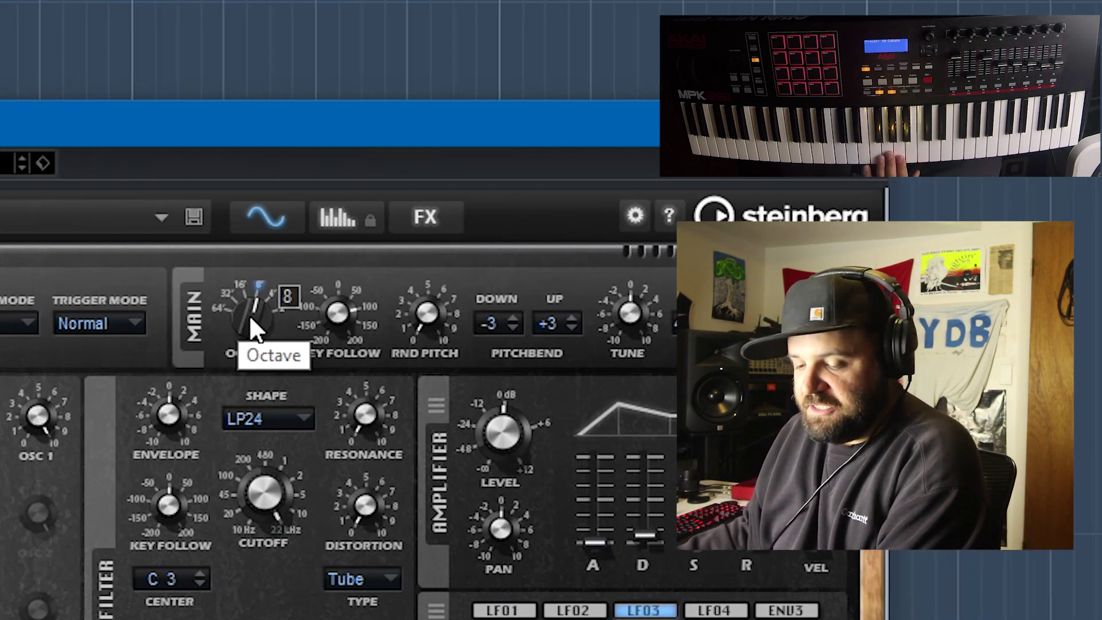
# - Keep the octave at 8, set key follow to 100%, and raise the random pitch amount
pyautogui.moveTo(77, 314)
pyautogui.mouseDown()
pyautogui.moveTo(88, 223)
pyautogui.moveTo(74, 484)
pyautogui.moveTo(60, 314)
pyautogui.mouseUp()
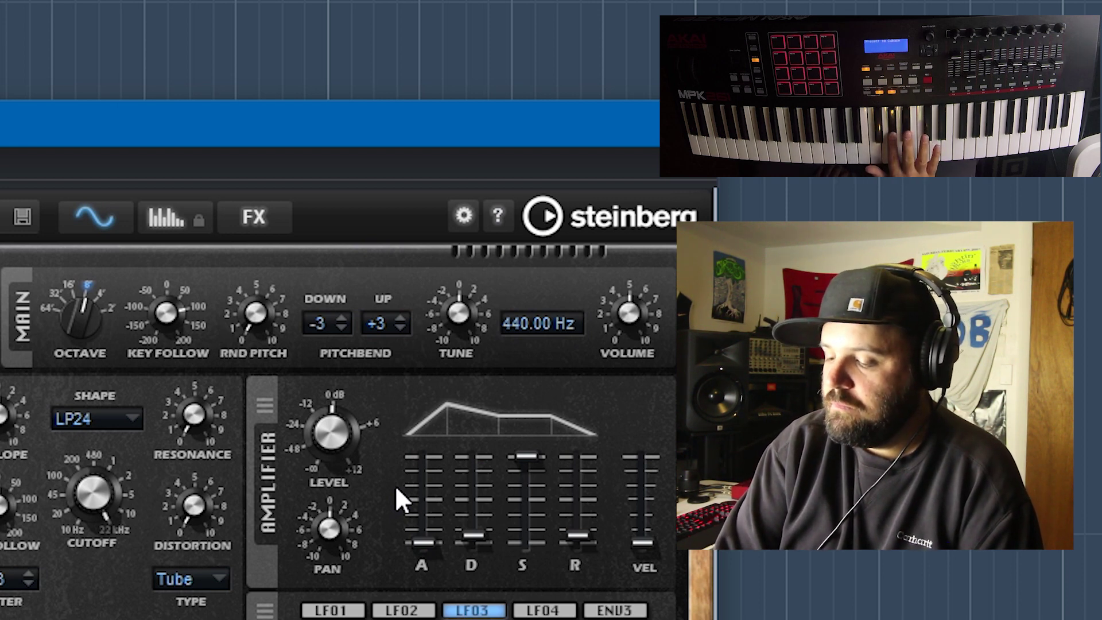
pyautogui.click(178, 316)
pyautogui.moveTo(177, 316); pyautogui.dragTo(180, 294)
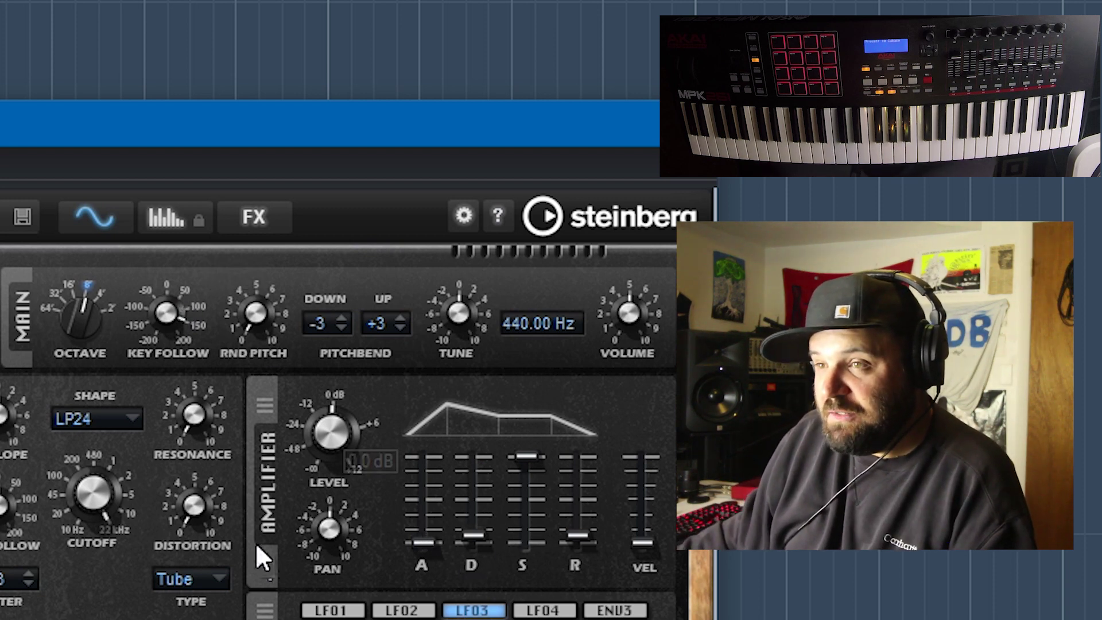
pyautogui.keyDown('ctrl'); pyautogui.click(168, 309); pyautogui.keyUp('ctrl')
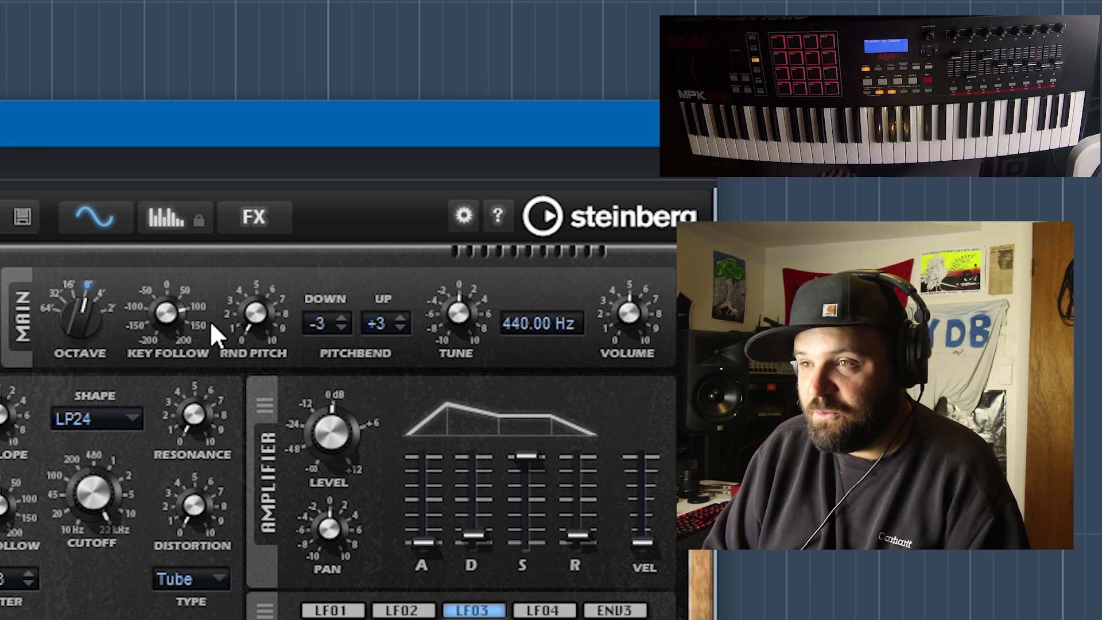
pyautogui.moveTo(237, 332); pyautogui.dragTo(479, 1)
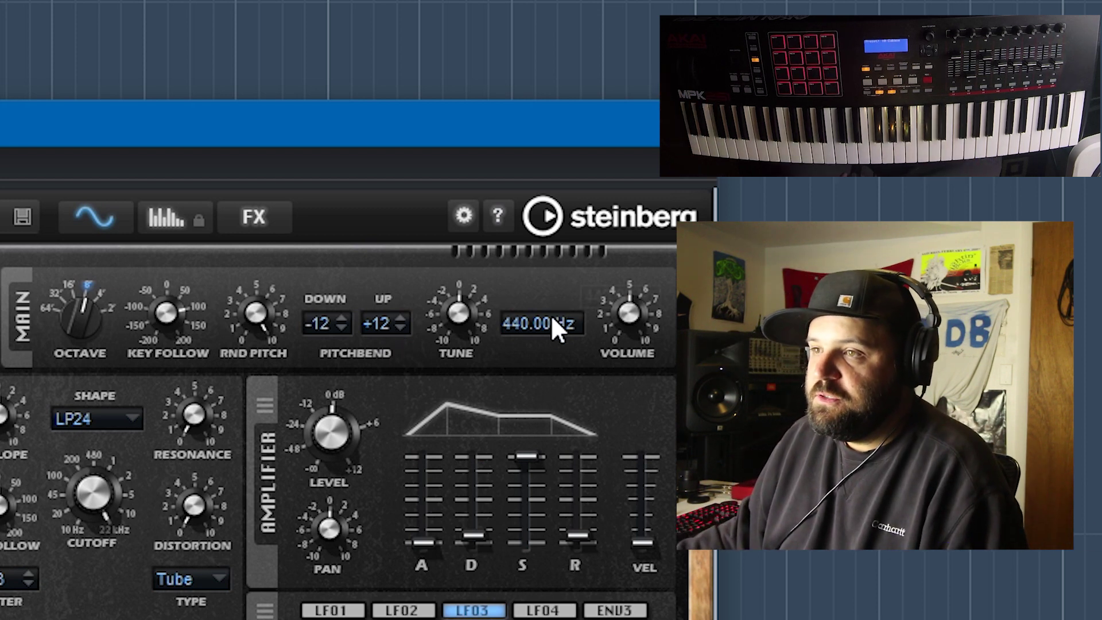
# - Set the main tuning to 432 Hz
pyautogui.scroll(-1, 551, 323)
pyautogui.doubleClick(536, 327)
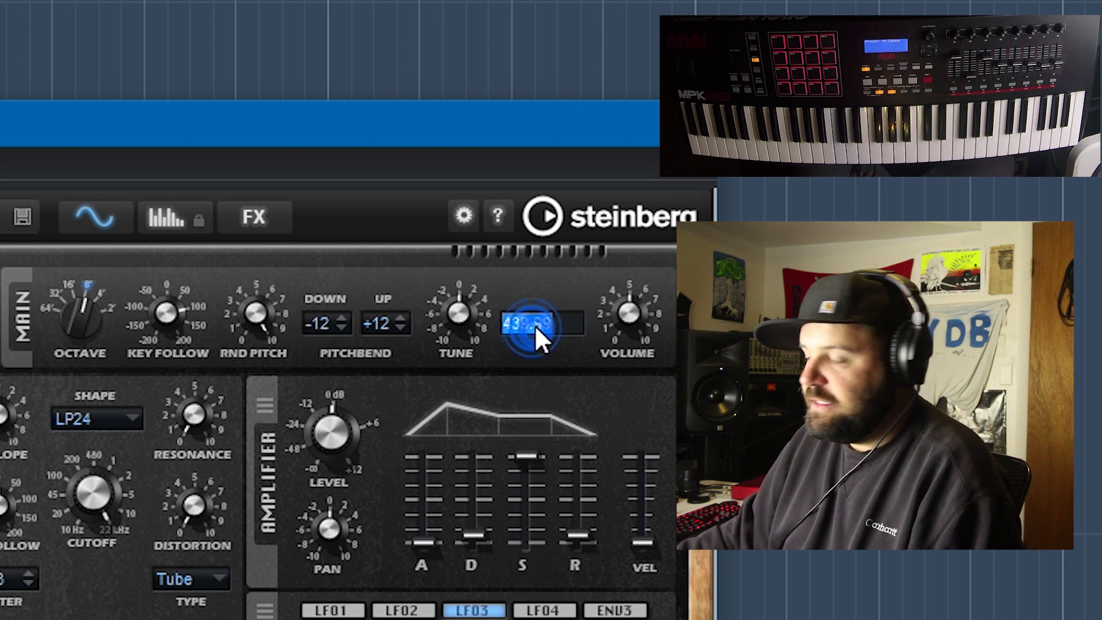
pyautogui.write('432')
pyautogui.press('Return')
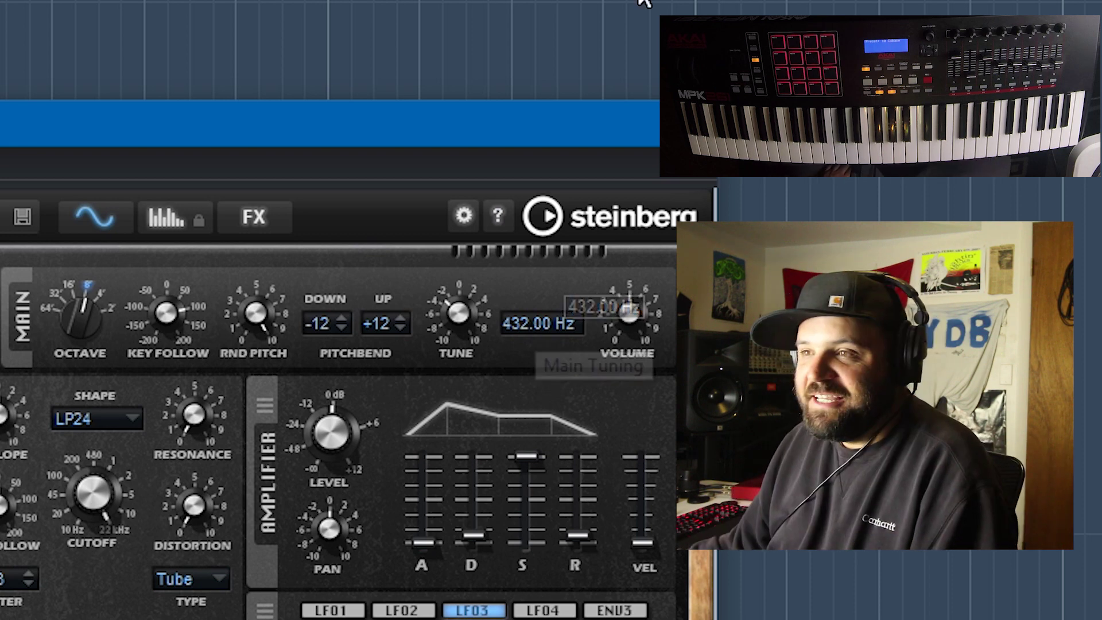
# - Restore the main tuning to 440 Hz
pyautogui.click(528, 327)
pyautogui.doubleClick(528, 325)
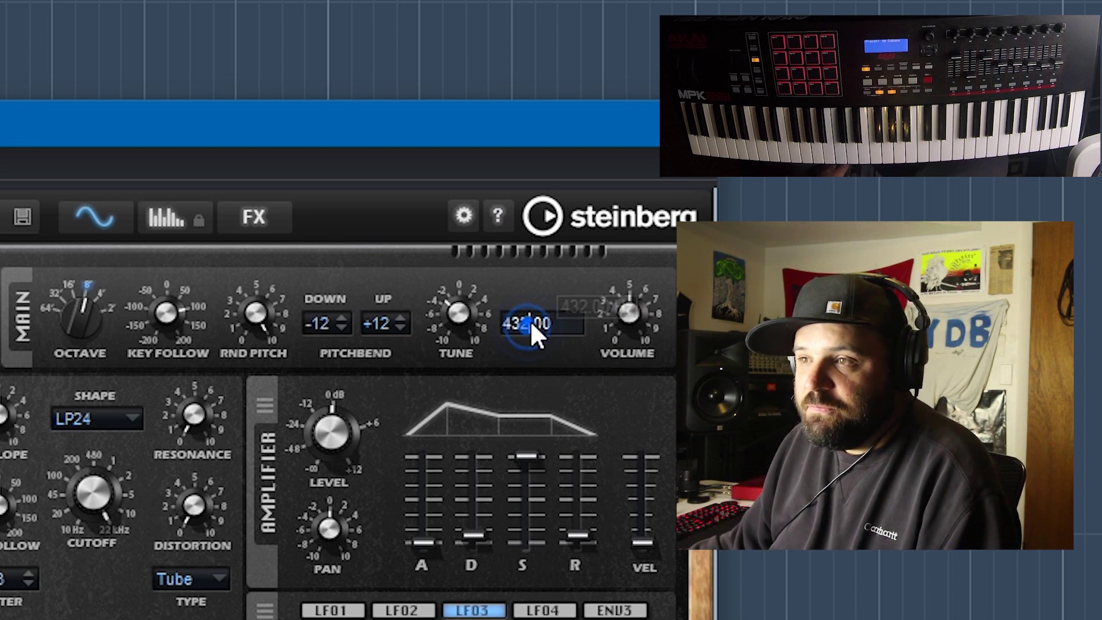
pyautogui.write('440')
pyautogui.press('Return')
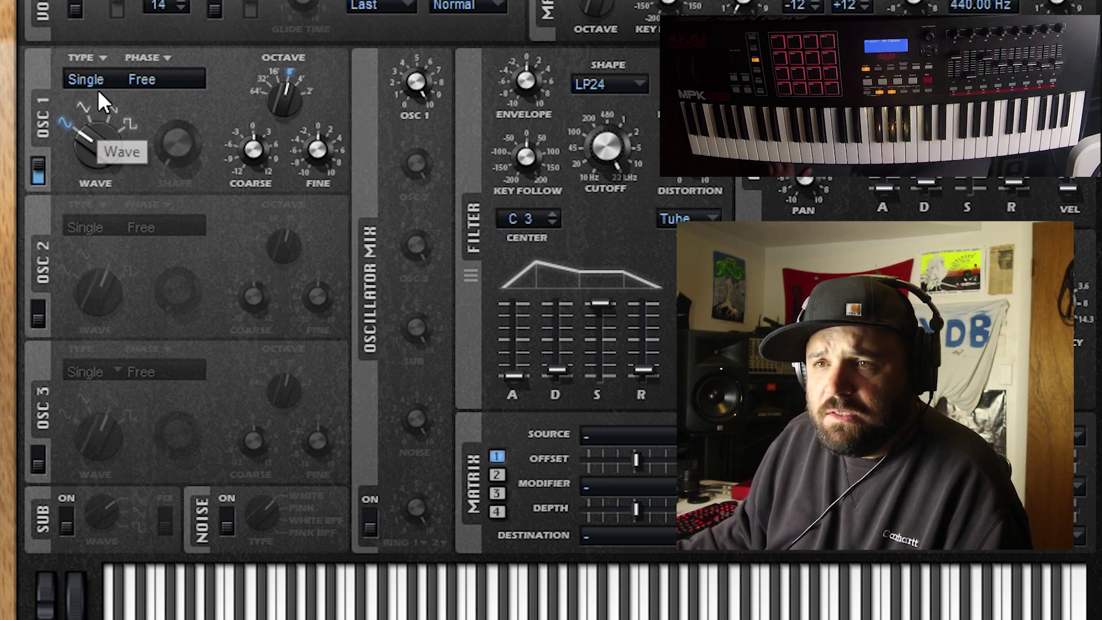
# - Try triangle and square waves on oscillator 1, shape about 50%, then return to sine
pyautogui.moveTo(96, 144); pyautogui.dragTo(121, 99)
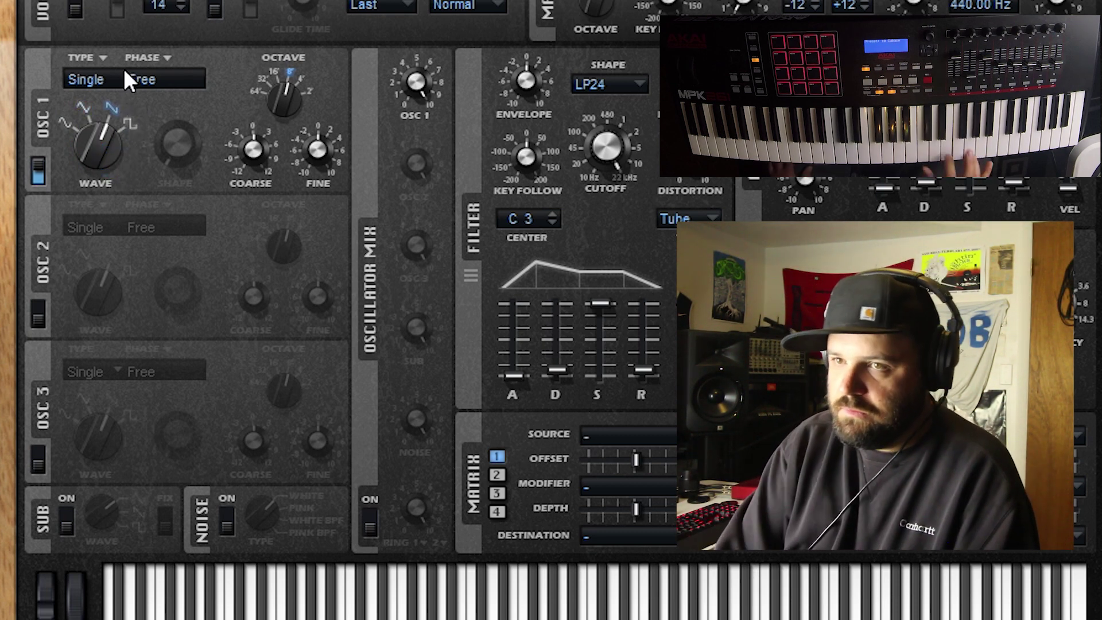
pyautogui.moveTo(111, 156); pyautogui.dragTo(105, 98)
pyautogui.moveTo(175, 146); pyautogui.dragTo(179, 28)
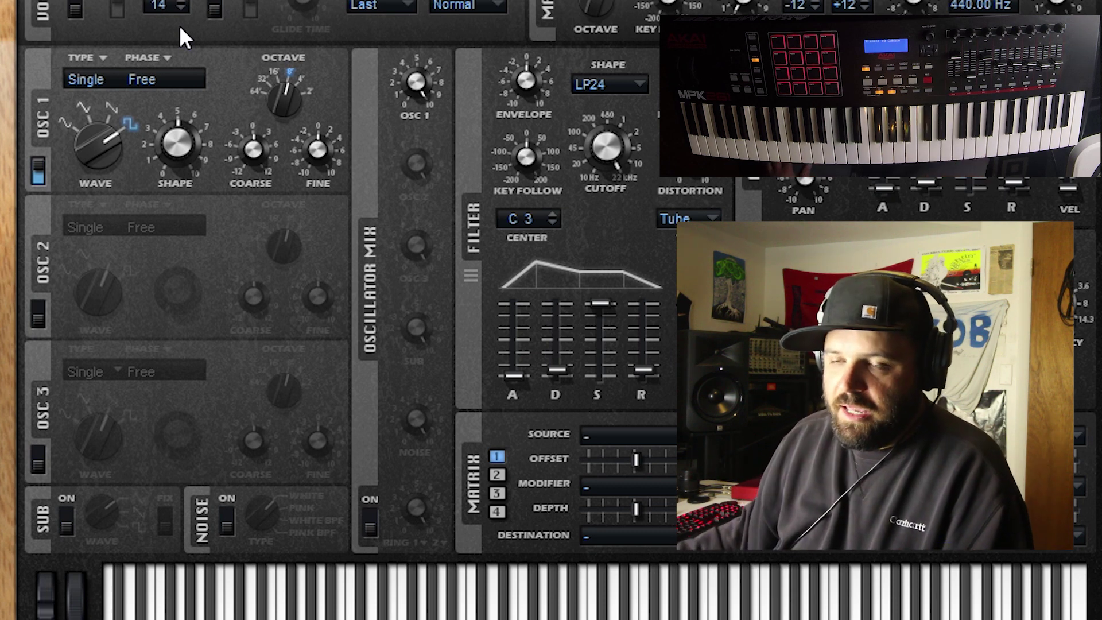
pyautogui.moveTo(198, 141)
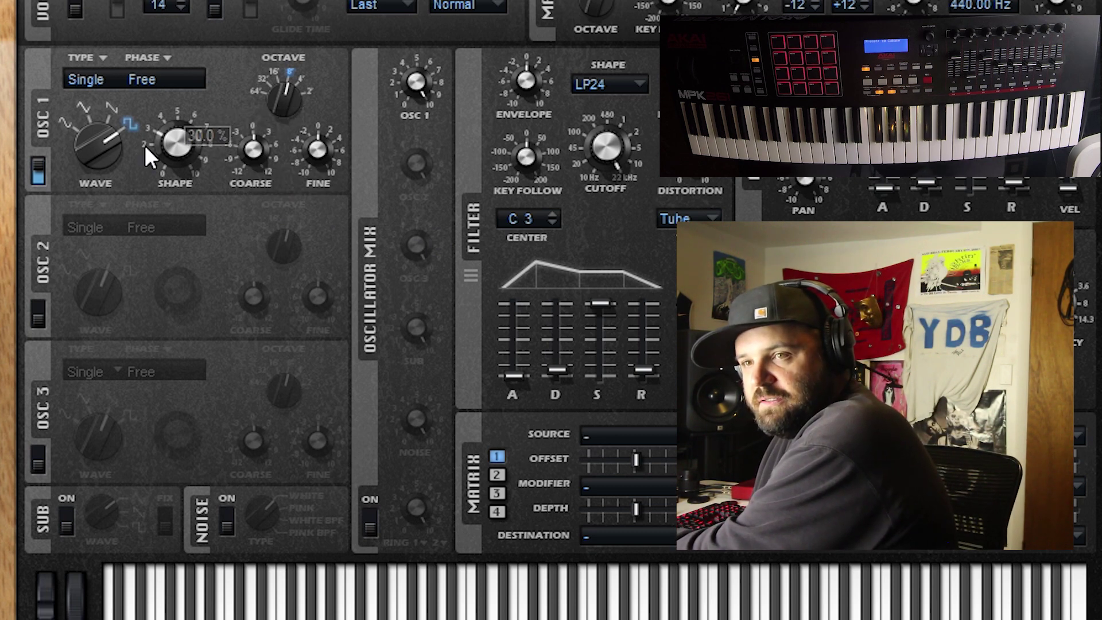
pyautogui.moveTo(184, 130); pyautogui.dragTo(202, 28)
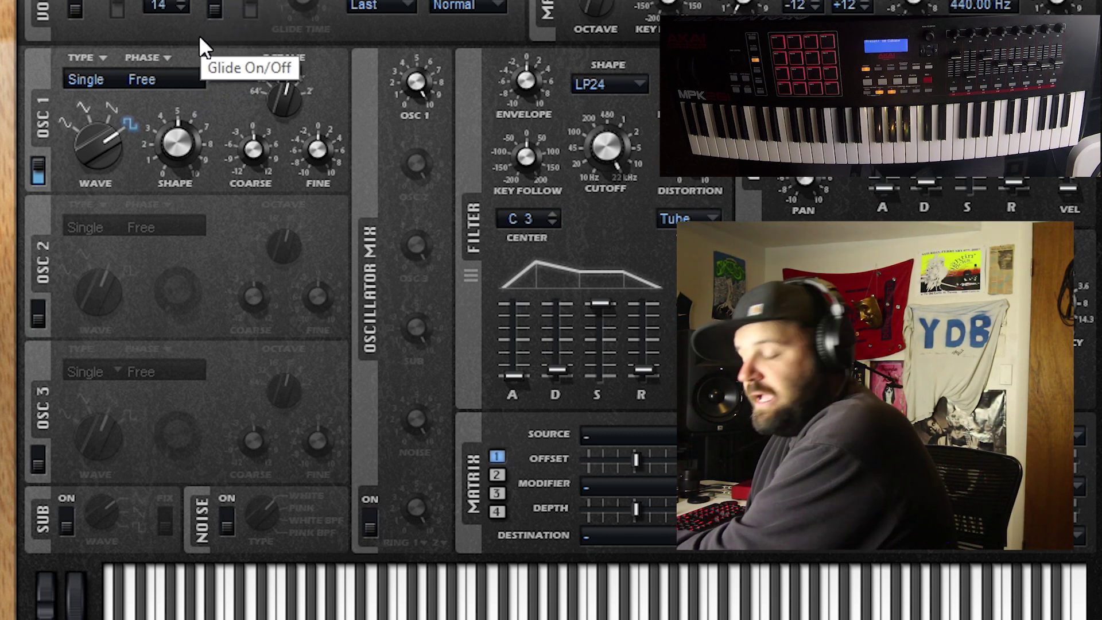
pyautogui.click(242, 150)
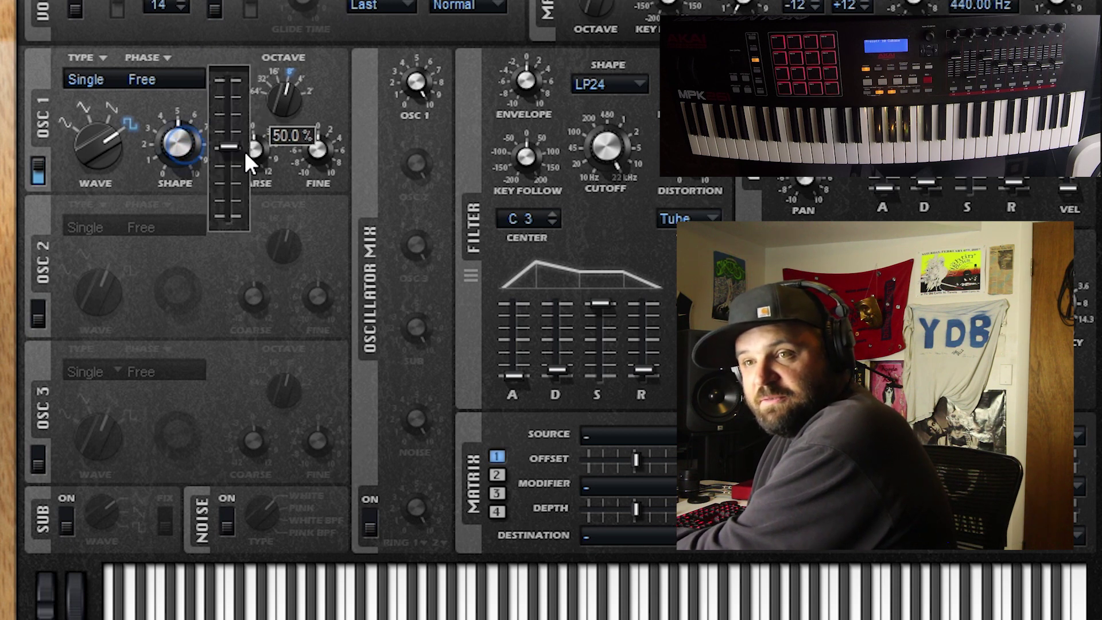
pyautogui.moveTo(244, 150)
pyautogui.mouseDown()
pyautogui.moveTo(245, 165)
pyautogui.moveTo(246, 149)
pyautogui.mouseUp()
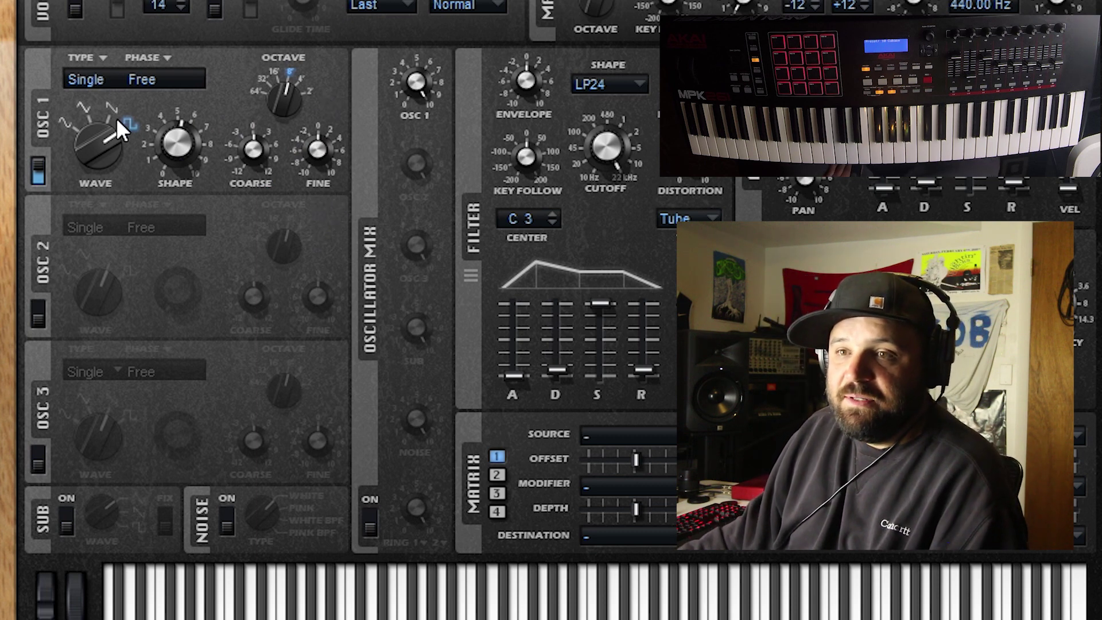
pyautogui.moveTo(116, 119); pyautogui.dragTo(300, 595)
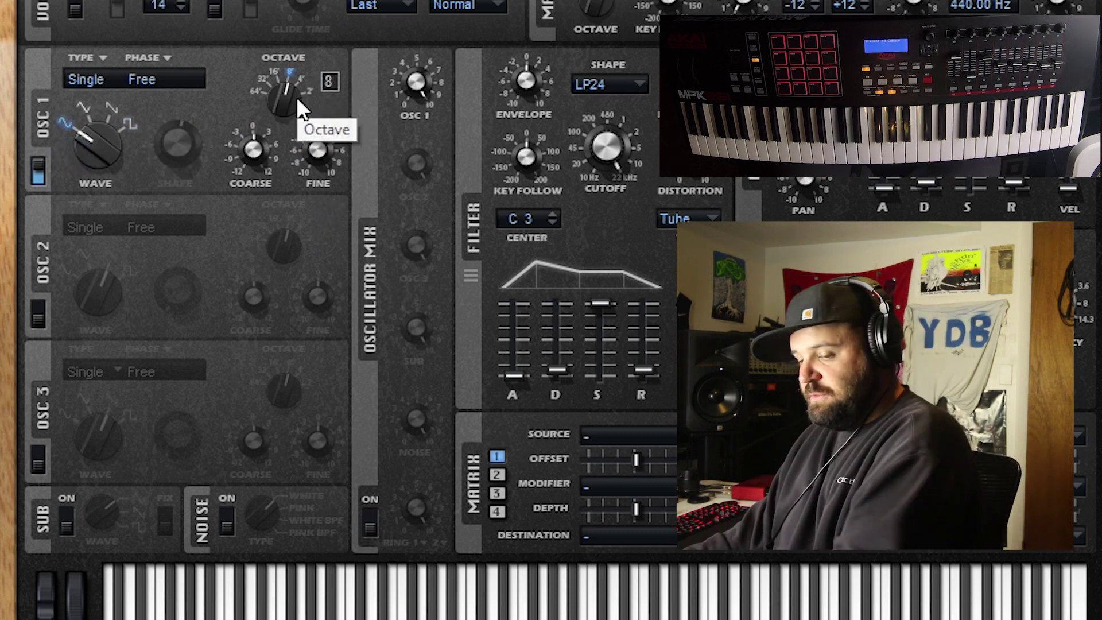
# - Try oscillator 1 at octave 2' and back to 8', then tune it up 5 semitones
pyautogui.moveTo(288, 96); pyautogui.dragTo(311, 21)
pyautogui.moveTo(281, 144); pyautogui.dragTo(264, 85)
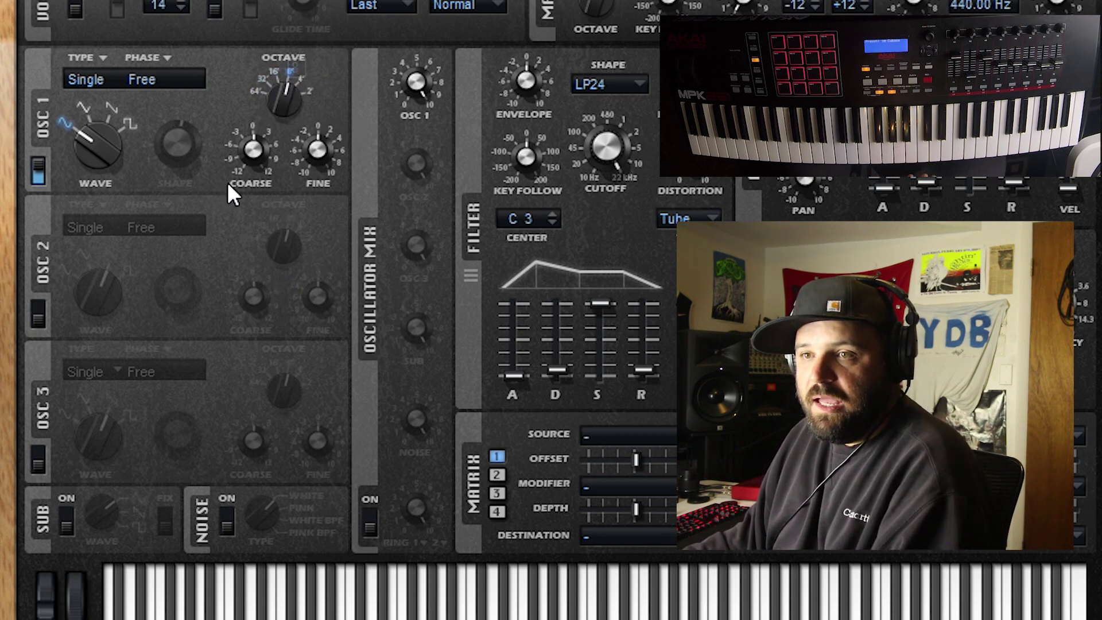
pyautogui.moveTo(250, 153)
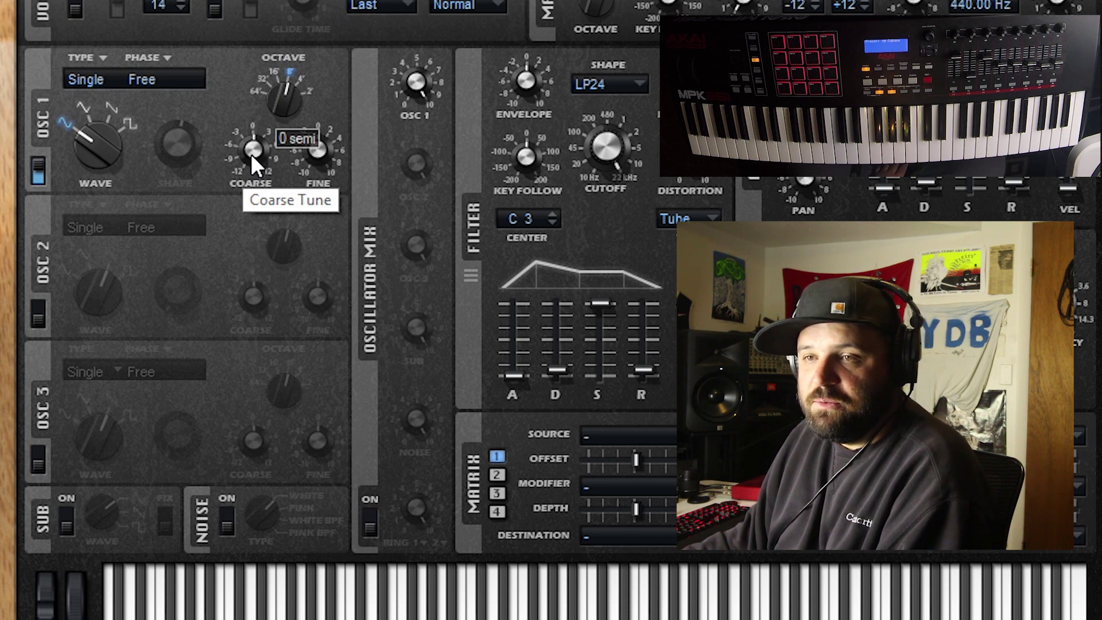
pyautogui.moveTo(251, 153); pyautogui.dragTo(262, 95)
# - Briefly add oscillators 2 and 3 (osc 3 +4 semitones), then set osc 1 fine 25 cents, coarse 0
pyautogui.click(40, 306)
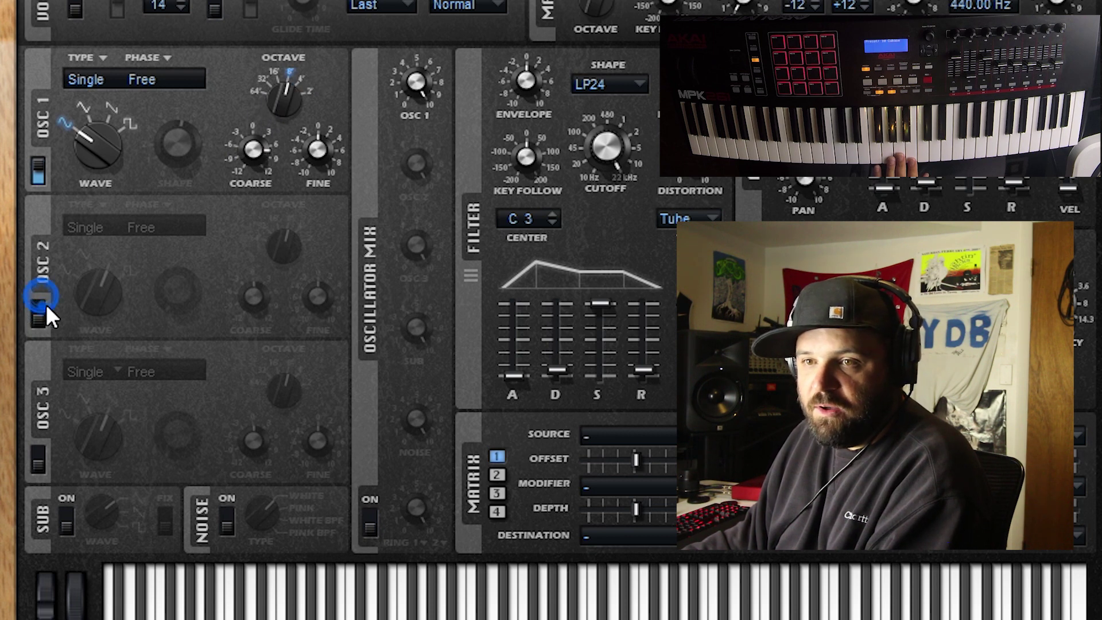
pyautogui.click(40, 450)
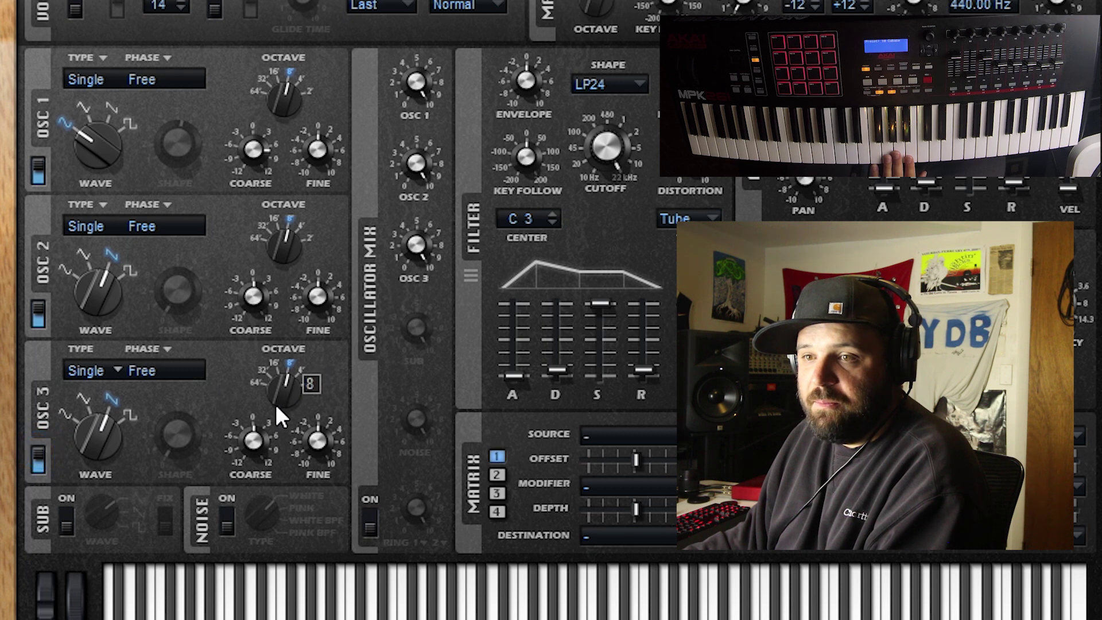
pyautogui.moveTo(253, 437); pyautogui.dragTo(263, 393)
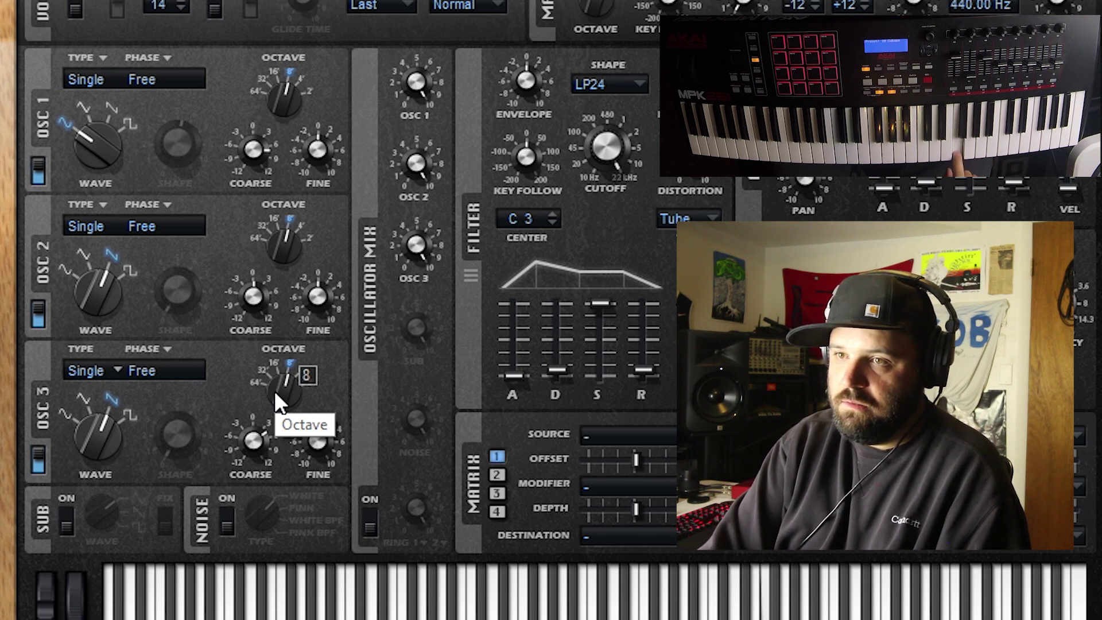
pyautogui.click(39, 463)
pyautogui.click(37, 316)
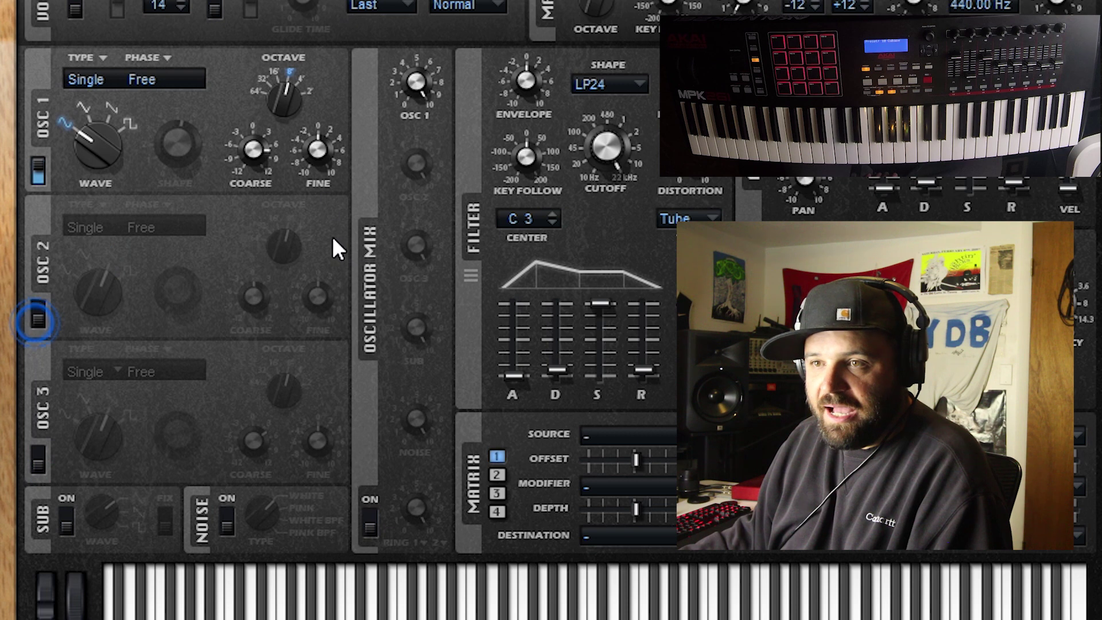
pyautogui.moveTo(319, 154); pyautogui.dragTo(330, 178)
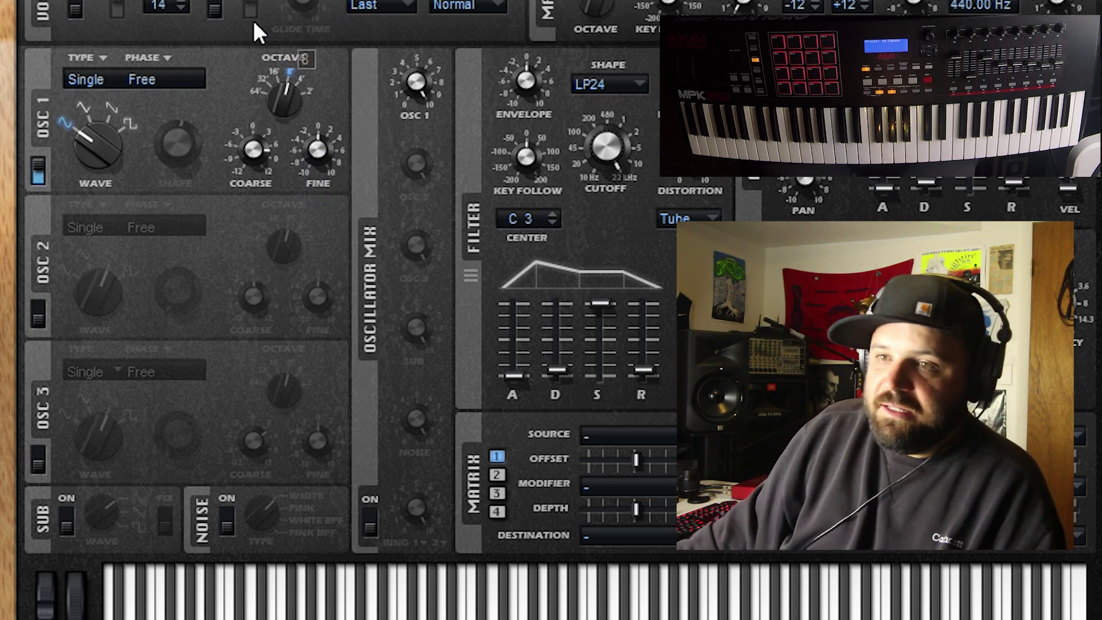
pyautogui.click(235, 147)
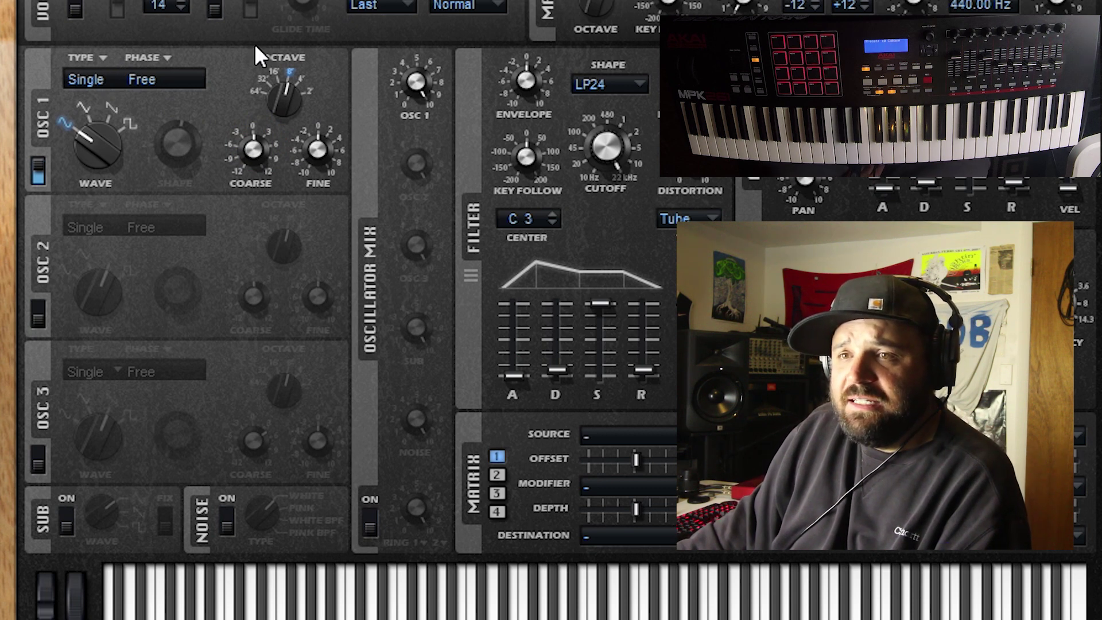
# - Make oscillator 1 a Sync oscillator with an 11% shape amount
pyautogui.click(91, 75)
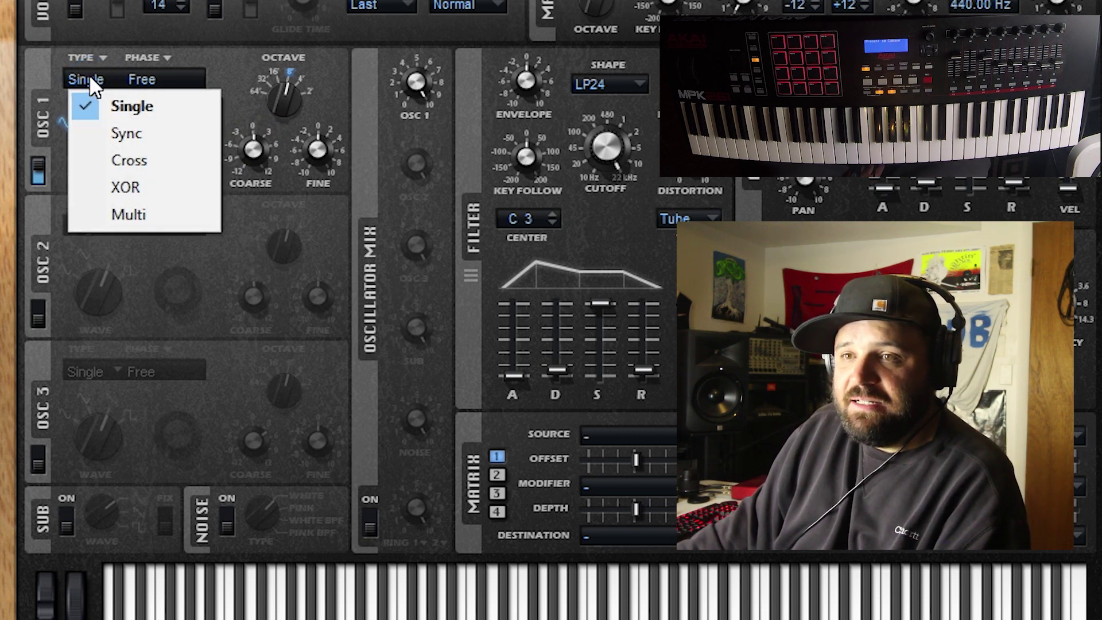
pyautogui.click(28, 82)
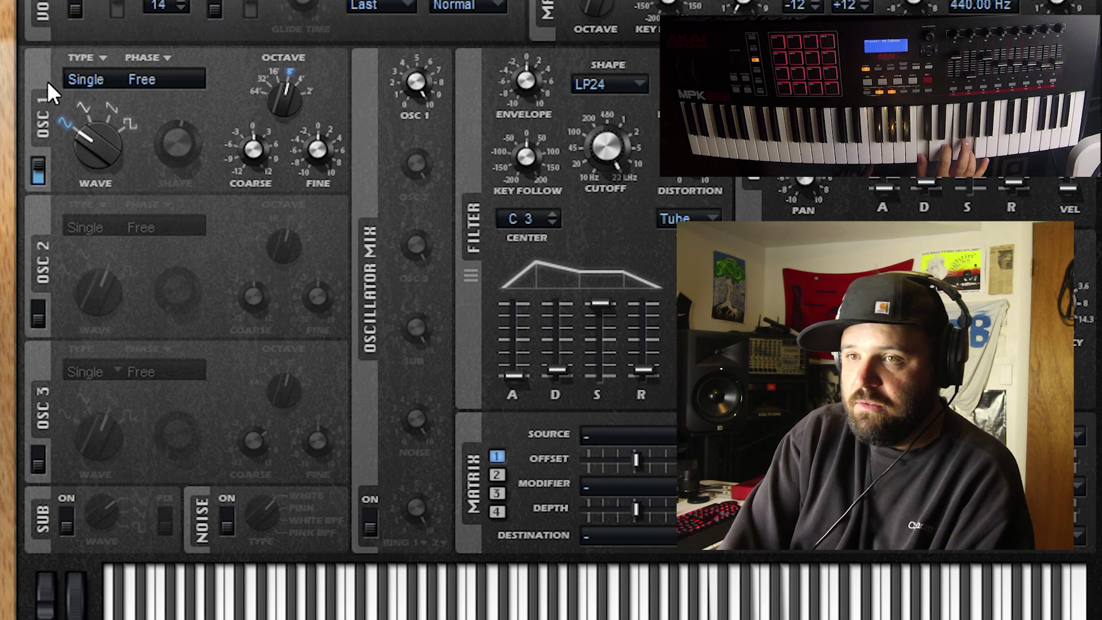
pyautogui.click(96, 80)
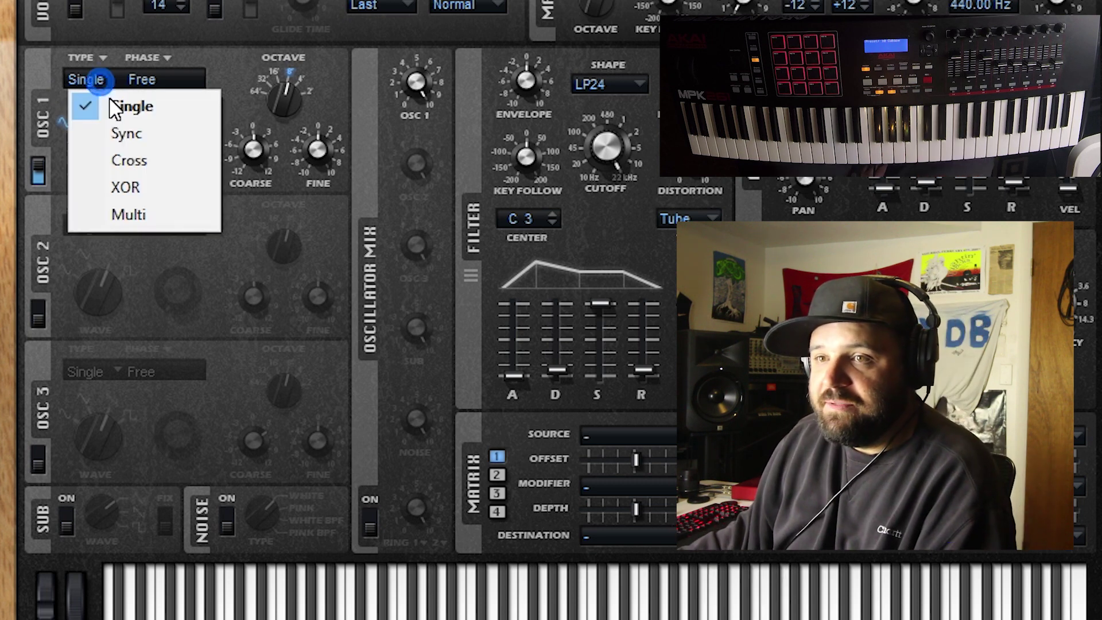
pyautogui.click(130, 136)
pyautogui.moveTo(183, 149)
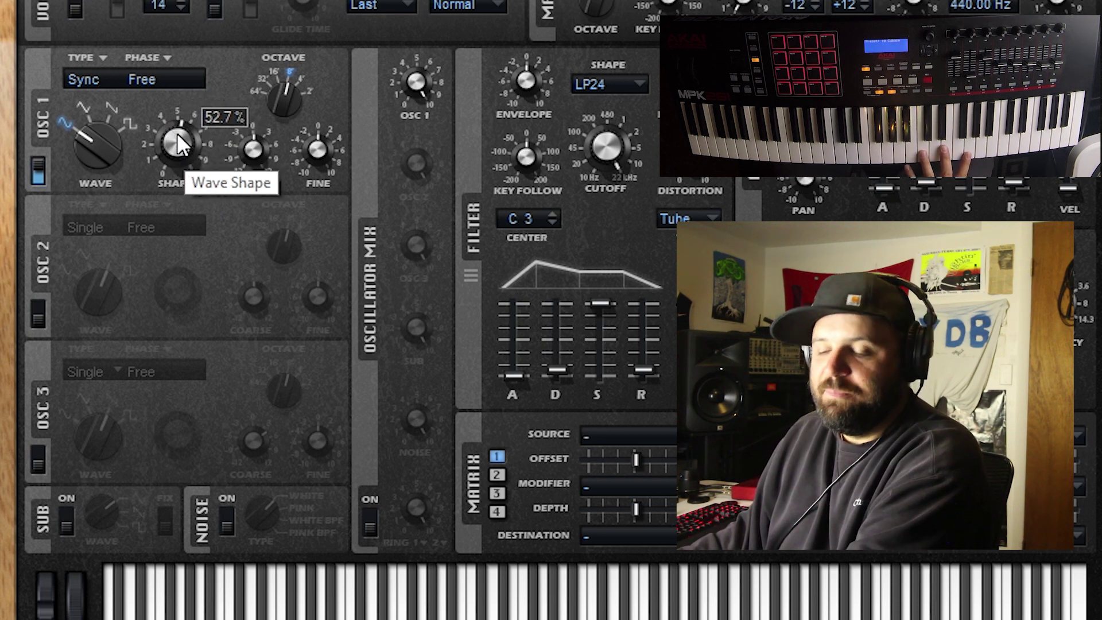
pyautogui.moveTo(177, 132); pyautogui.dragTo(228, 319)
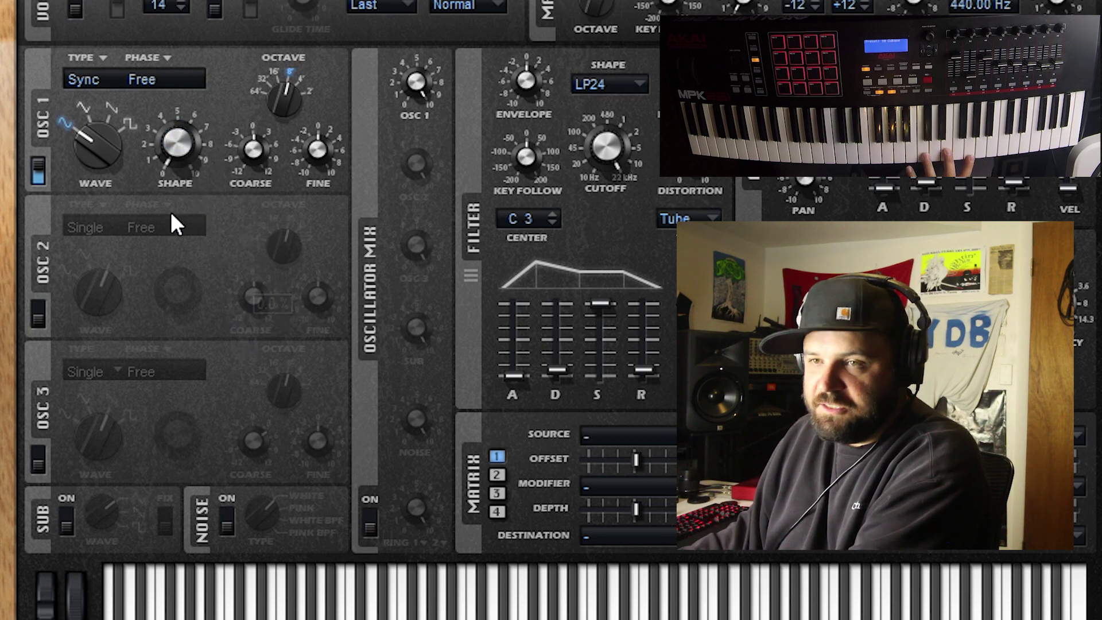
pyautogui.moveTo(174, 165); pyautogui.dragTo(194, 192)
# - Try Cross and XOR types with lower shape (about 10%), then choose Multi
pyautogui.click(87, 60)
pyautogui.click(125, 139)
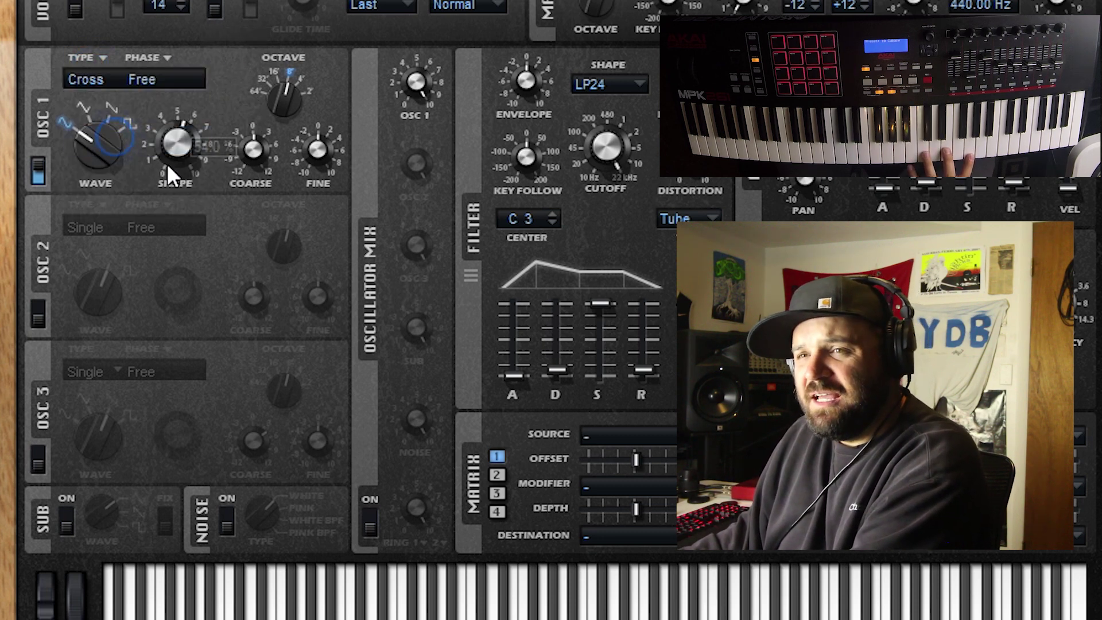
pyautogui.moveTo(176, 149); pyautogui.dragTo(178, 182)
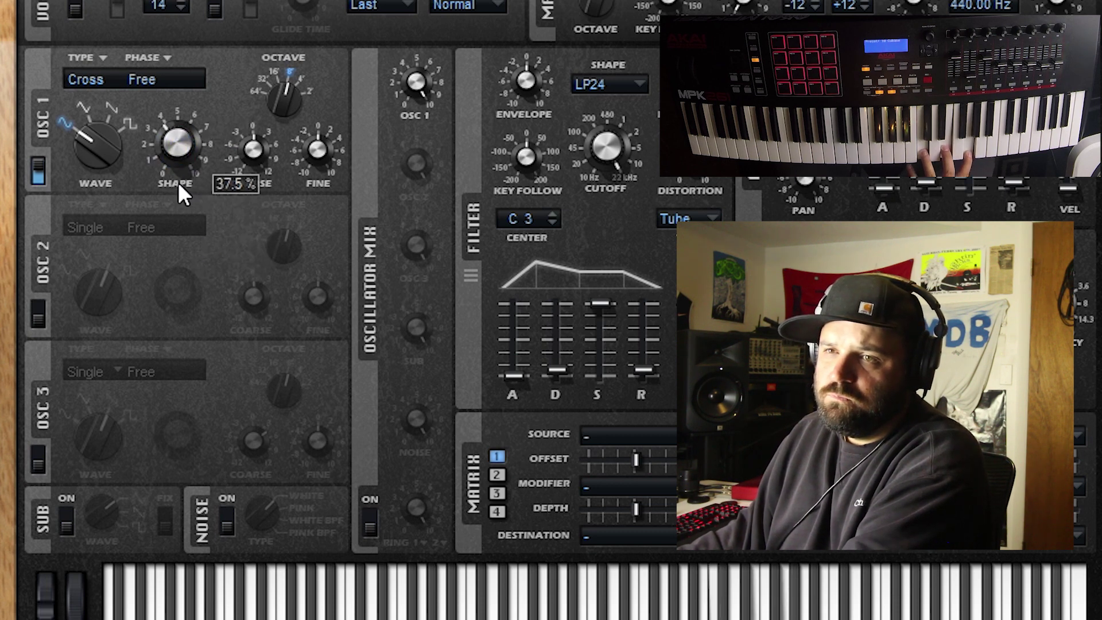
pyautogui.click(97, 74)
pyautogui.click(131, 188)
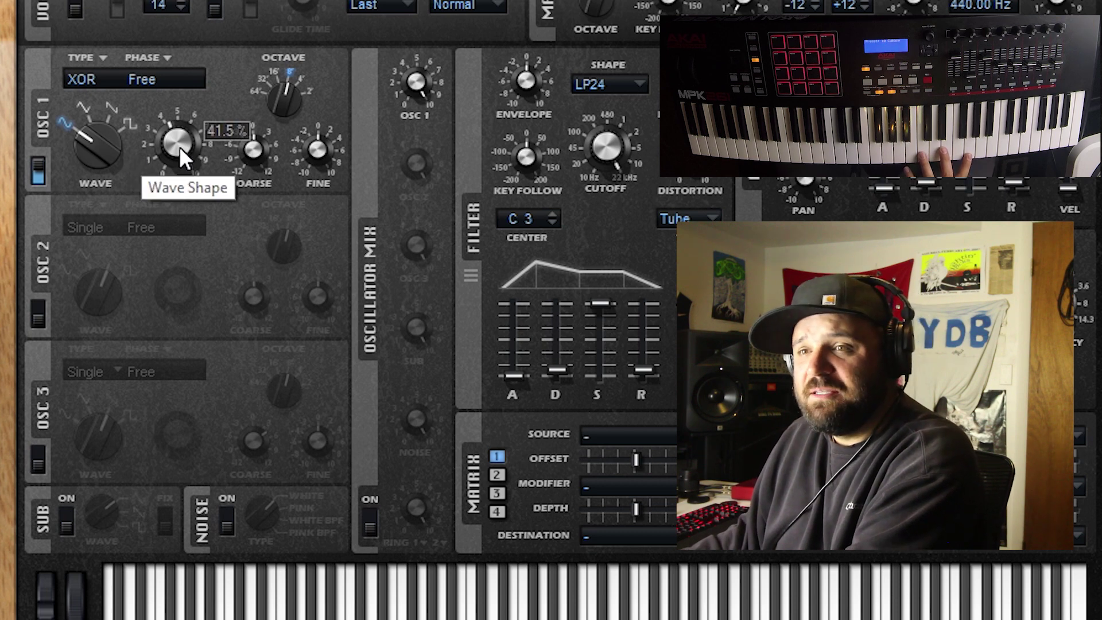
pyautogui.moveTo(177, 146); pyautogui.dragTo(188, 212)
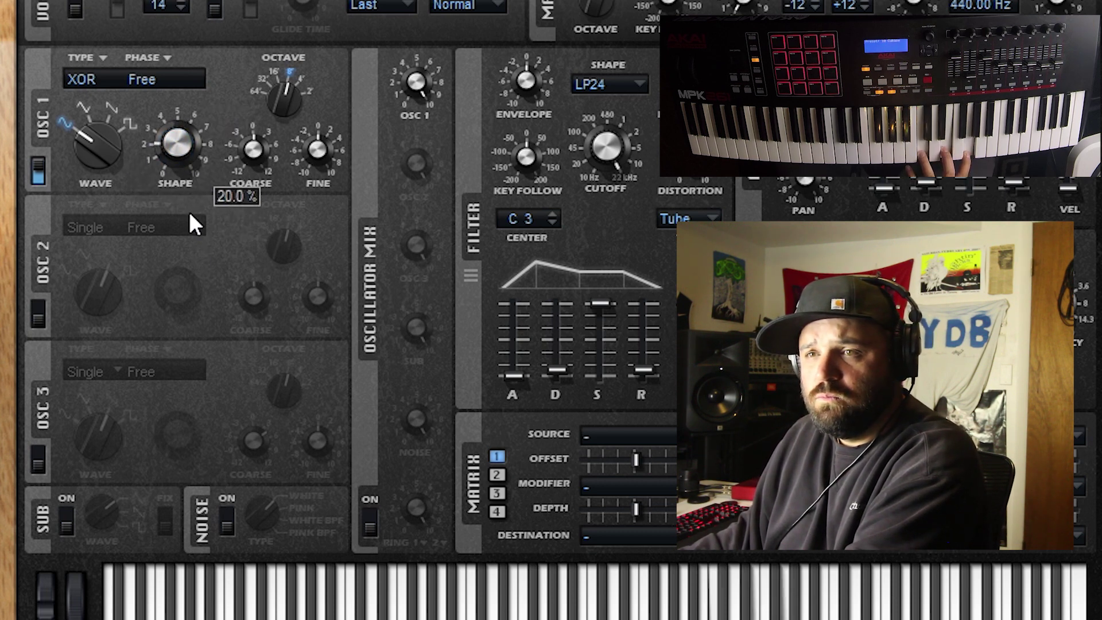
pyautogui.click(92, 78)
pyautogui.click(148, 214)
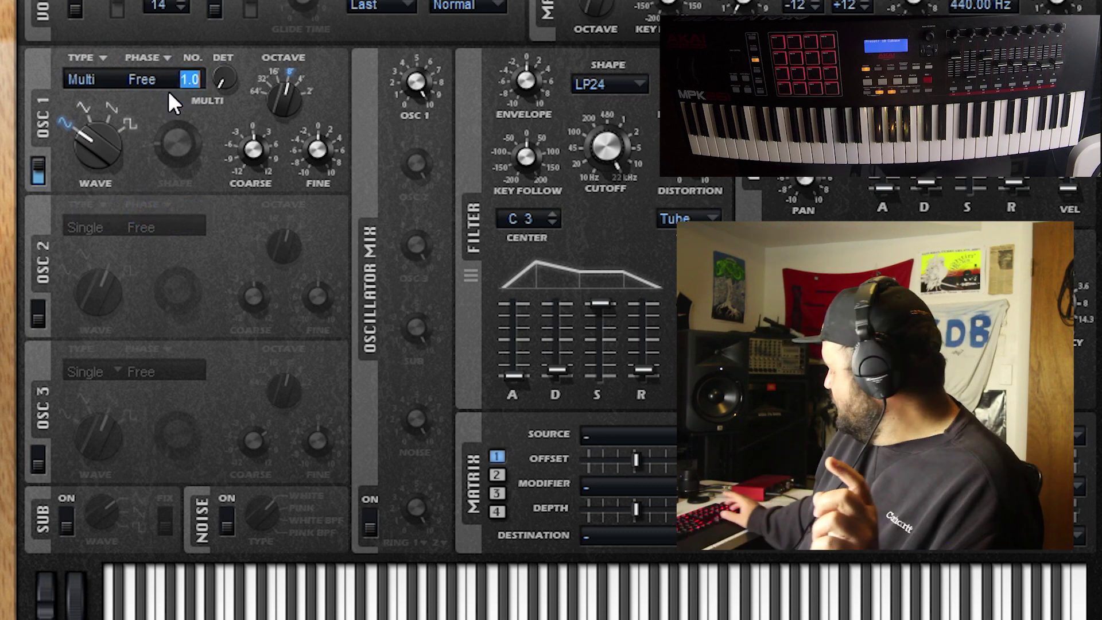
# - Set oscillator 1's Multi voice count to 3.5 and raise its detune
pyautogui.write('3.5')
pyautogui.press('Return')
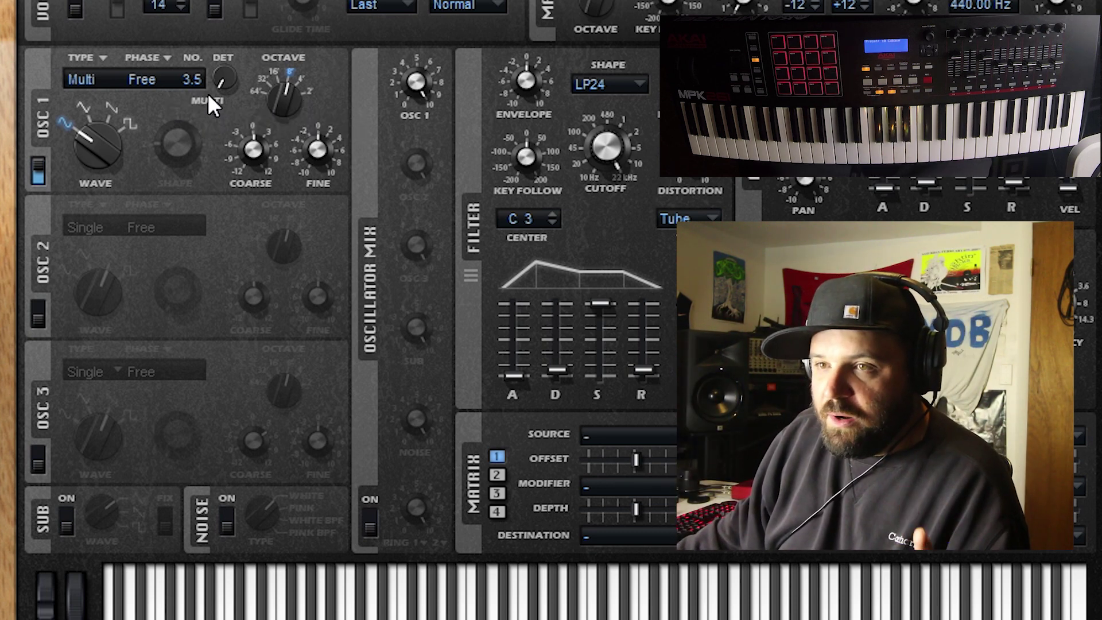
pyautogui.moveTo(218, 84); pyautogui.dragTo(215, 68)
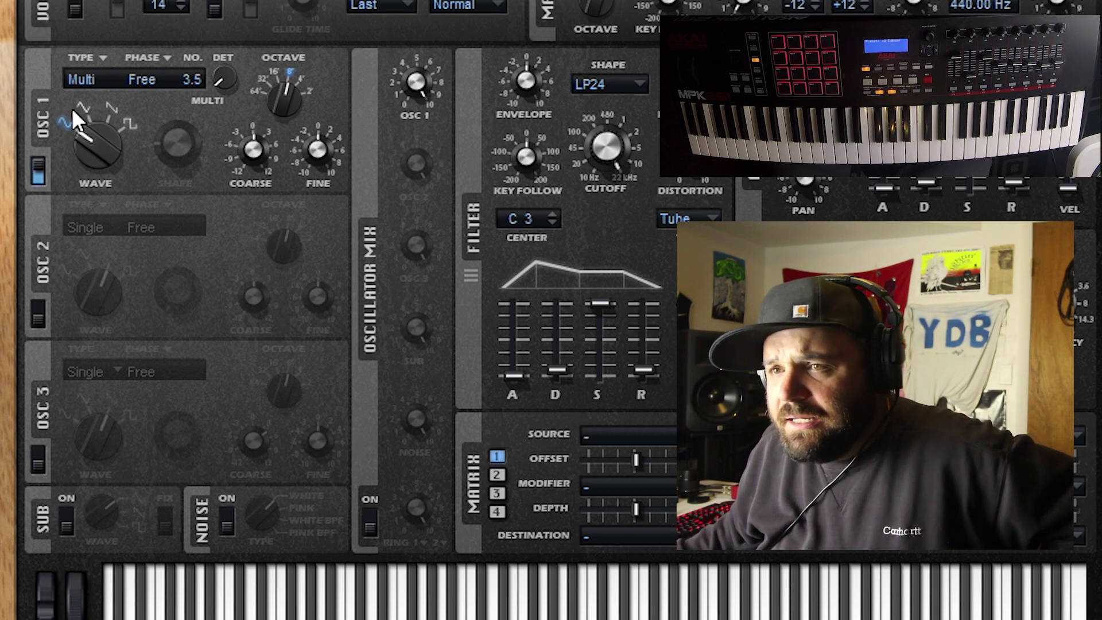
# - Set oscillator 1 to Free Phase, then switch it off and the sub oscillator on
pyautogui.click(140, 77)
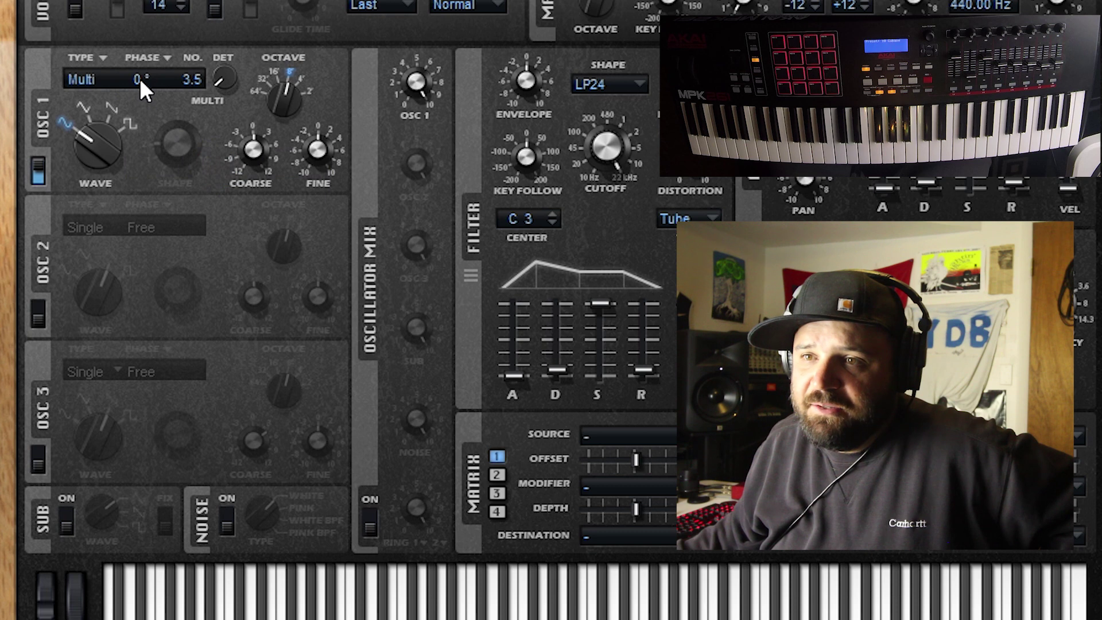
pyautogui.click(152, 60)
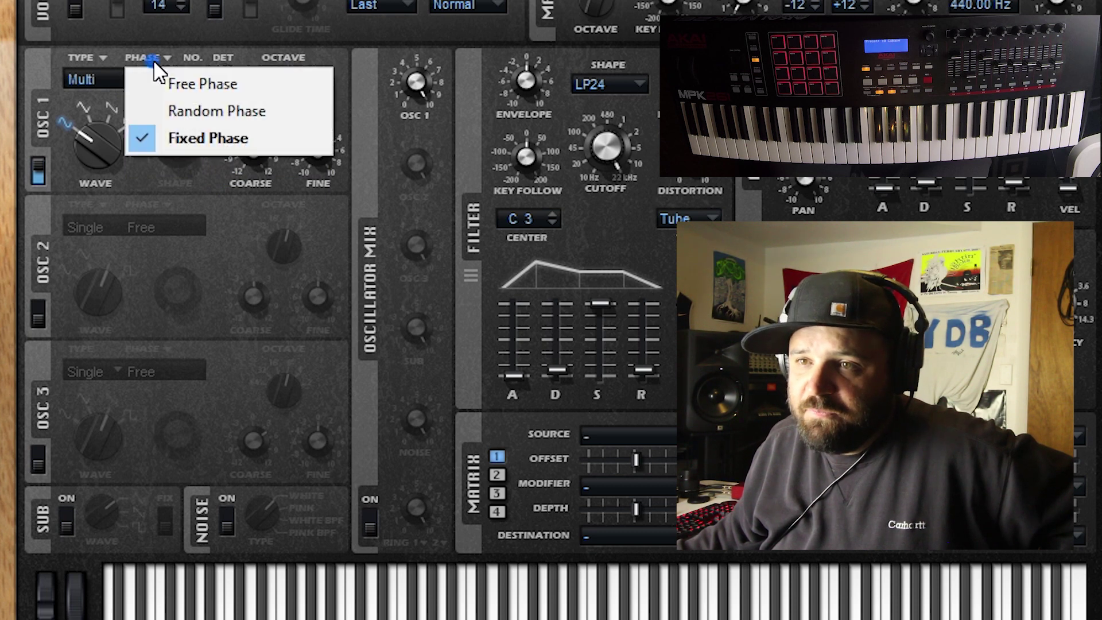
pyautogui.click(188, 86)
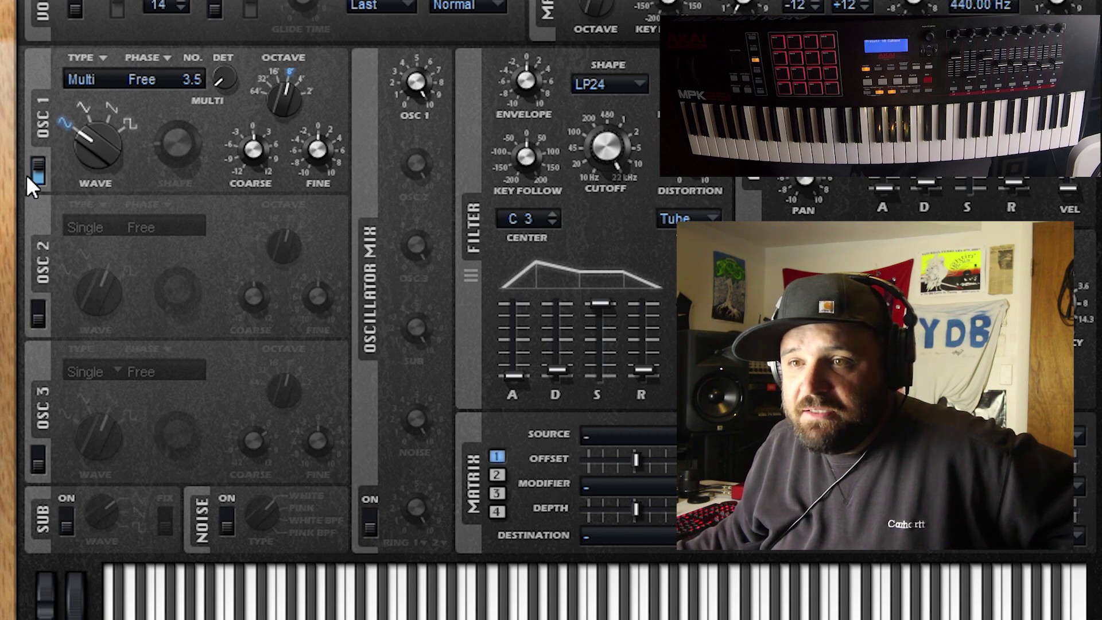
pyautogui.click(43, 175)
pyautogui.click(66, 514)
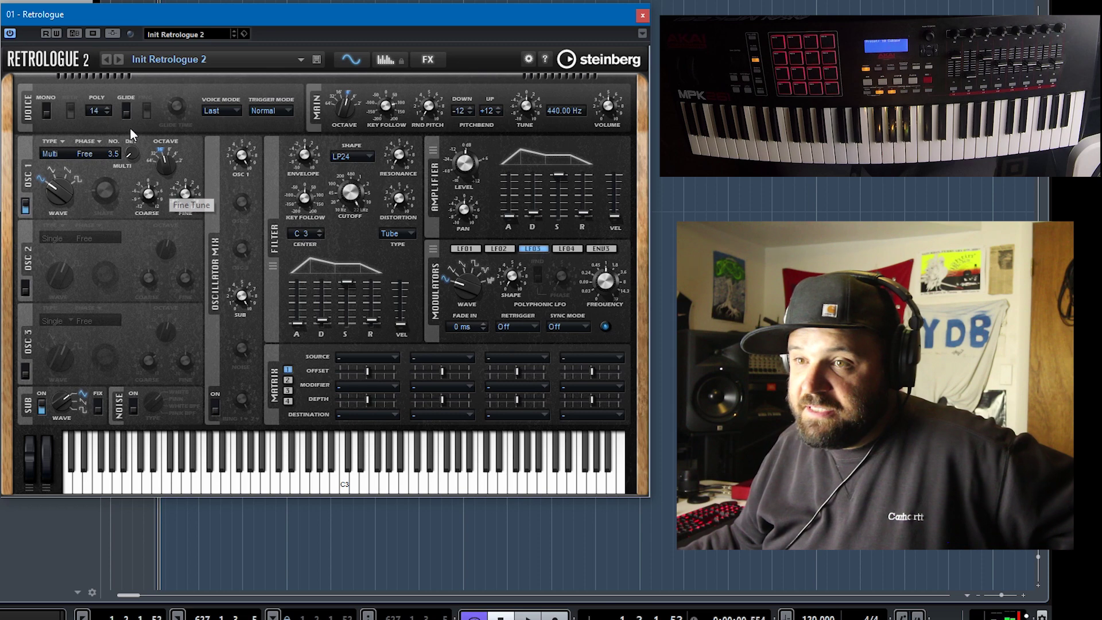
# - Mute osc 1, set noise to White BPF then off, re-enable osc 1, toggle osc 2 on and off
pyautogui.moveTo(167, 168)
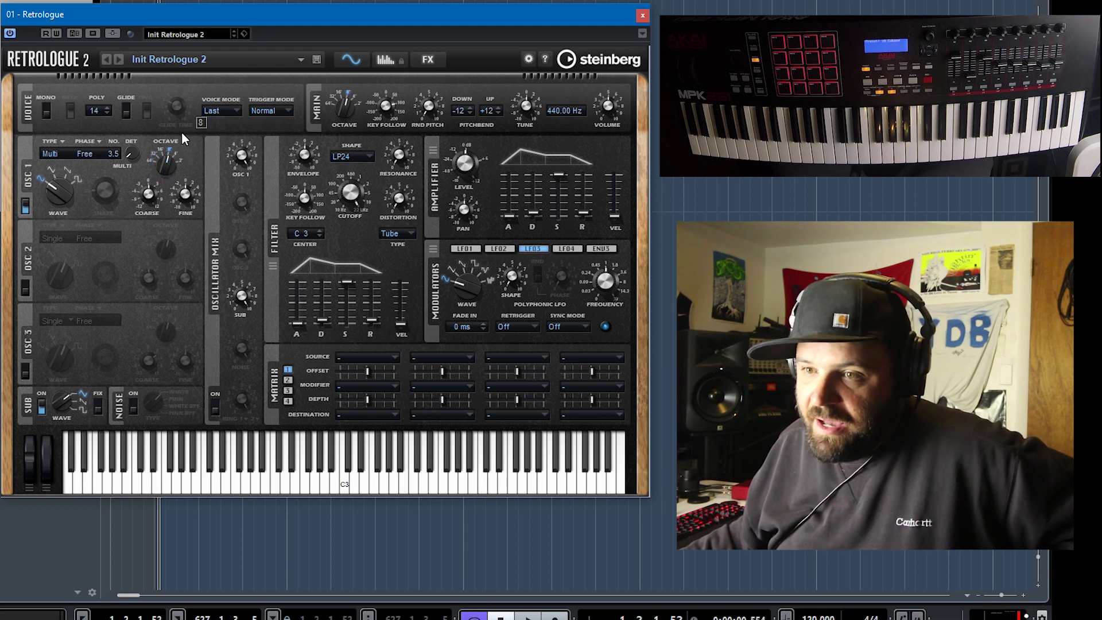
pyautogui.click(26, 208)
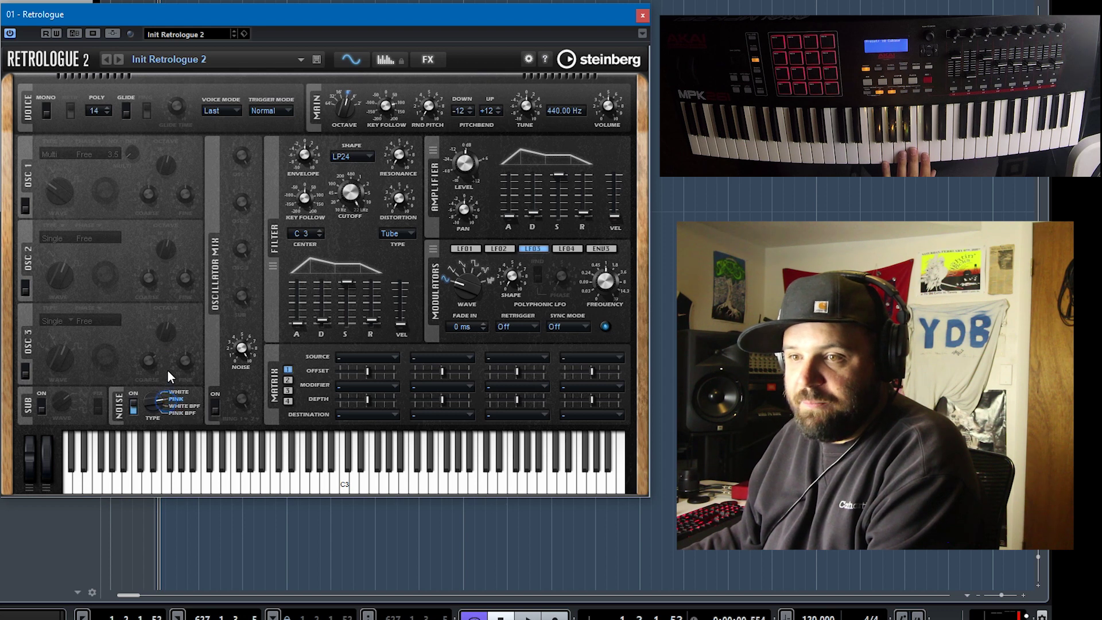
pyautogui.moveTo(161, 383); pyautogui.dragTo(157, 406)
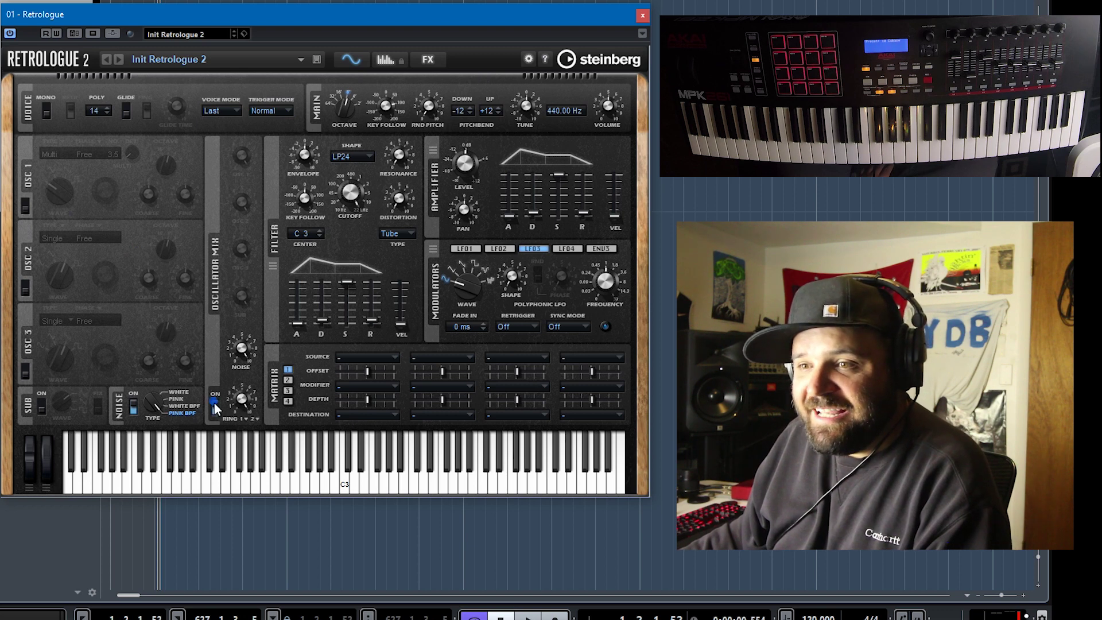
pyautogui.click(134, 410)
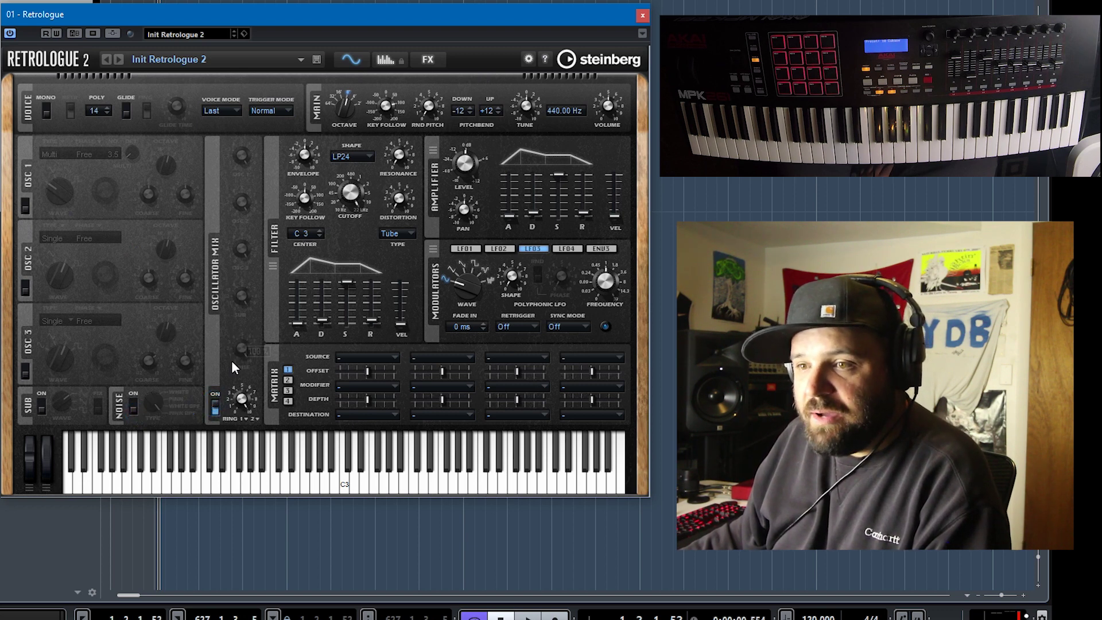
pyautogui.click(25, 207)
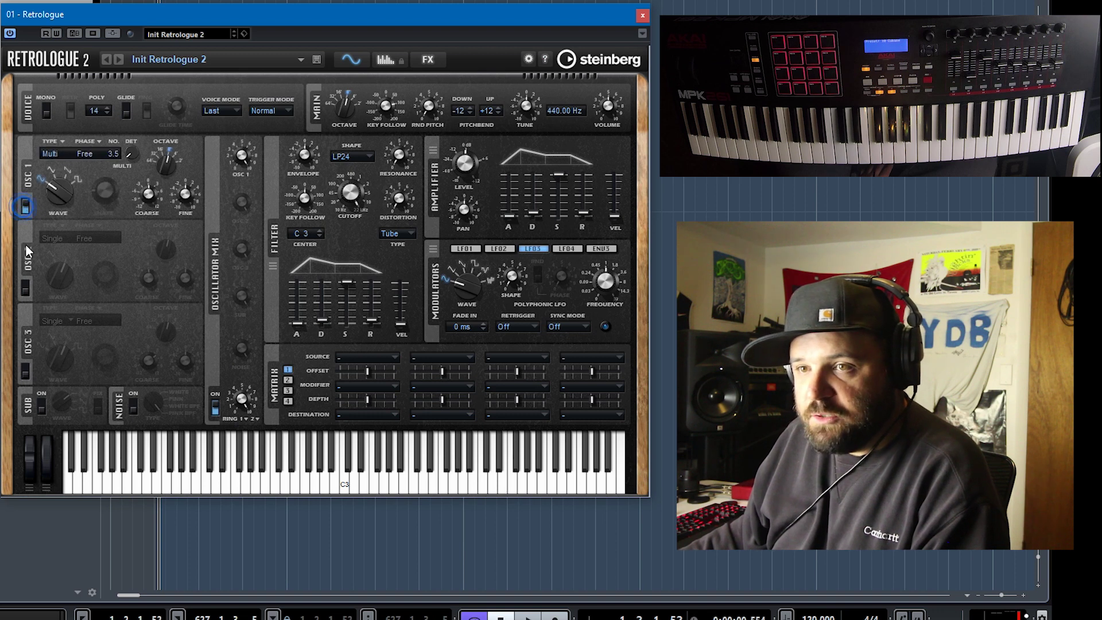
pyautogui.click(25, 287)
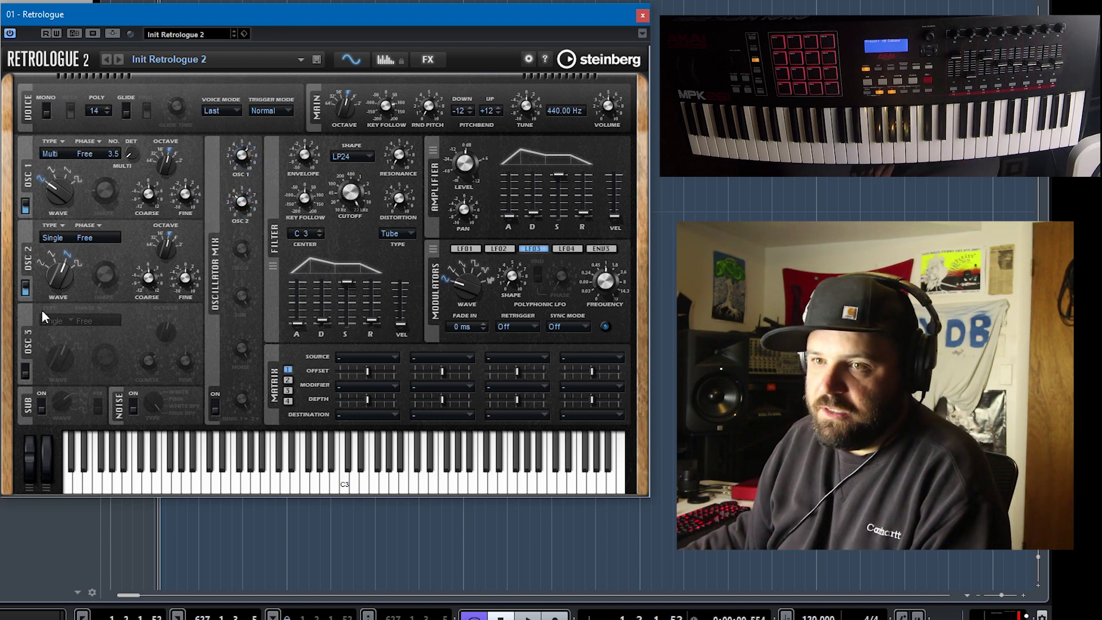
pyautogui.click(23, 290)
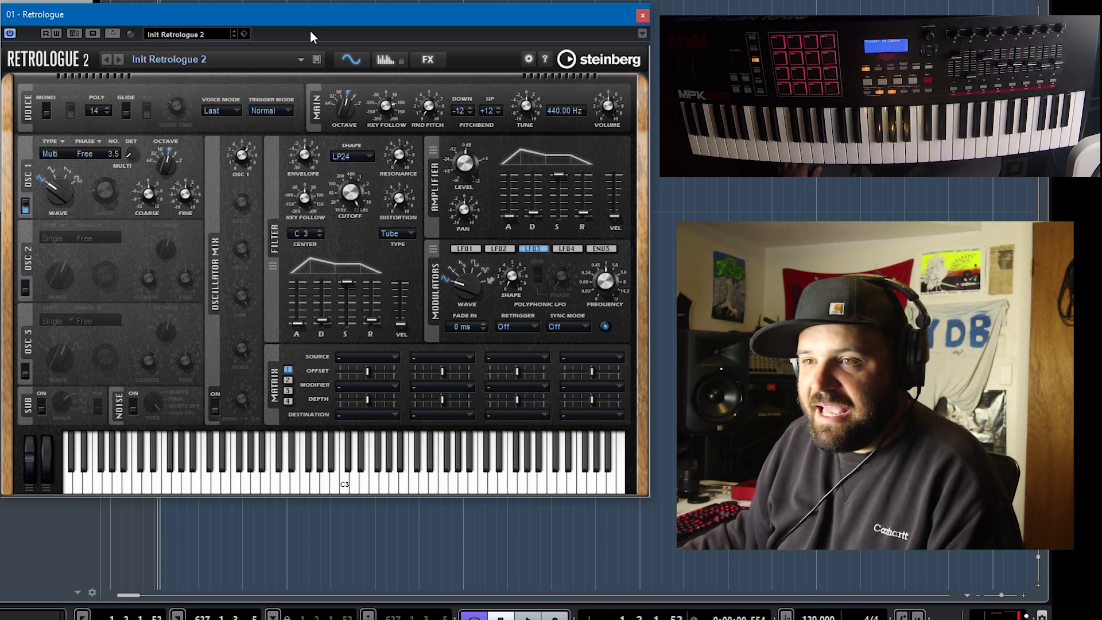
# - Activate the synth's side-chain input and route Audio 01's output to Stereo Out
pyautogui.click(112, 35)
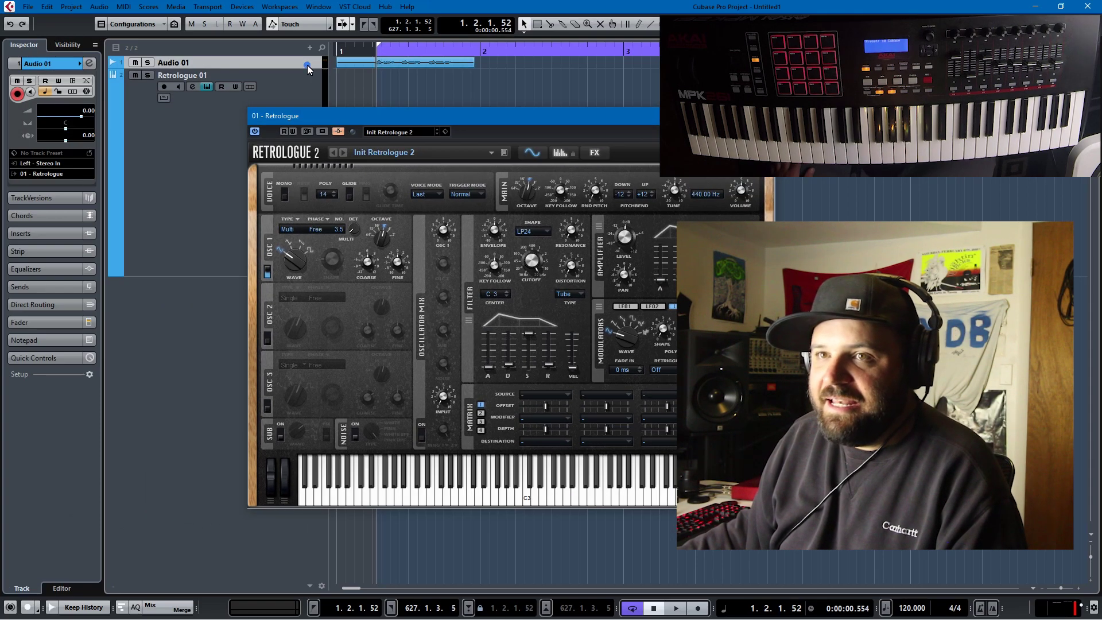
pyautogui.click(57, 172)
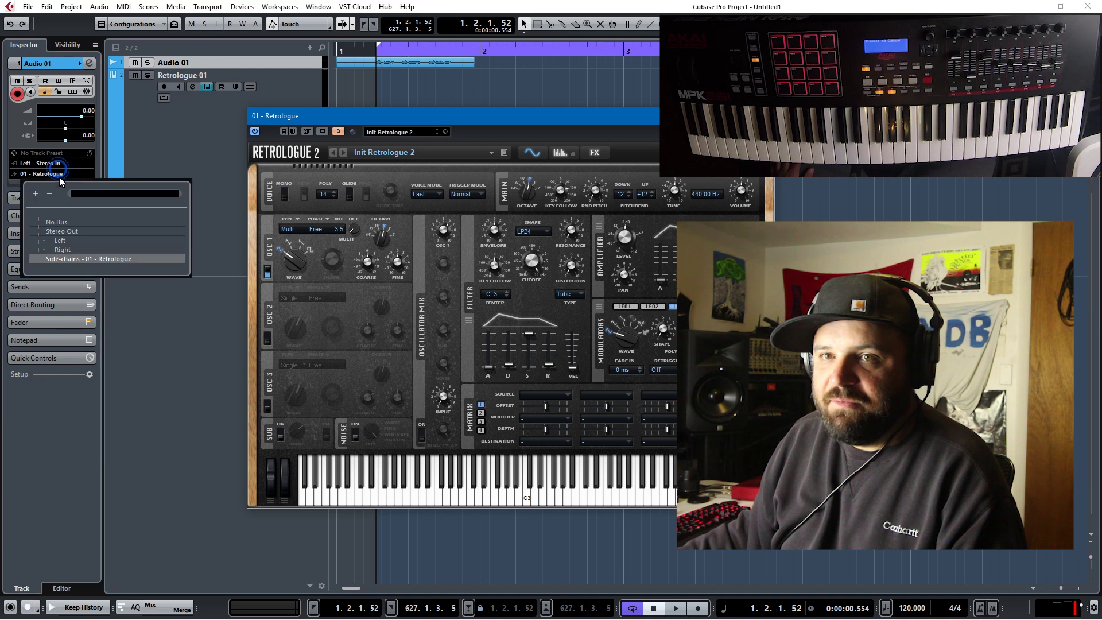
pyautogui.click(73, 232)
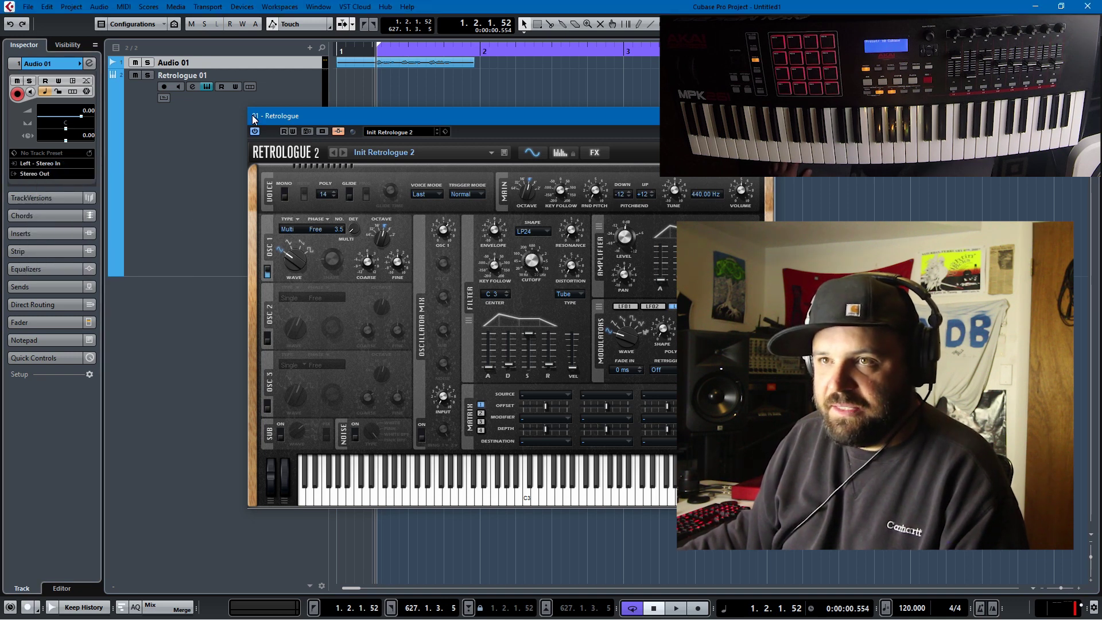
# - Loop the audio clip with P and play it from the project start
pyautogui.press('space')
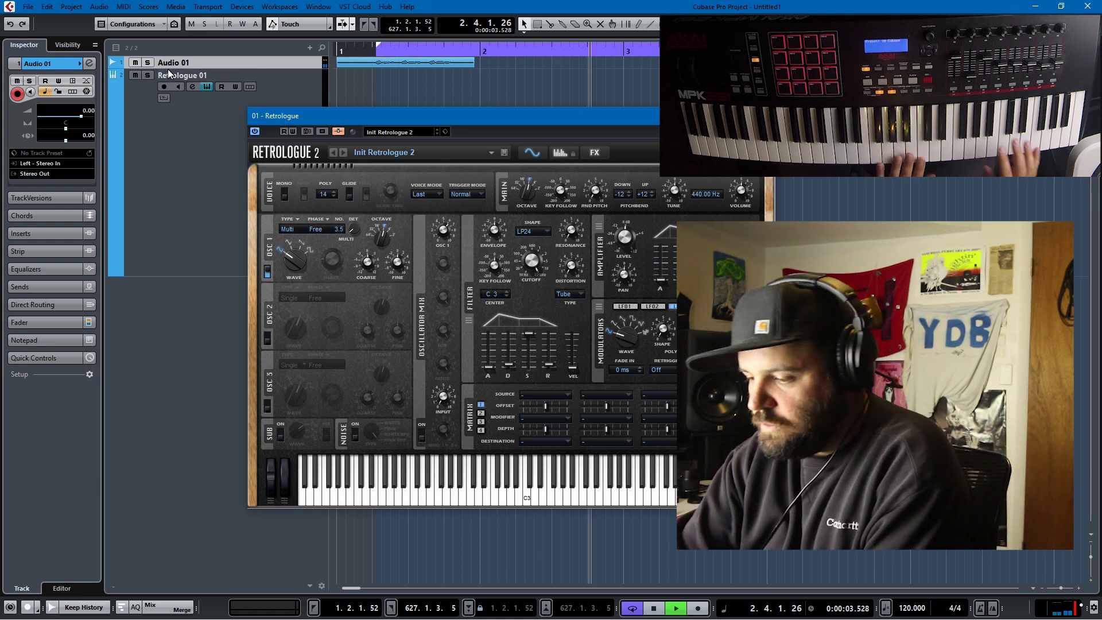
pyautogui.press('space')
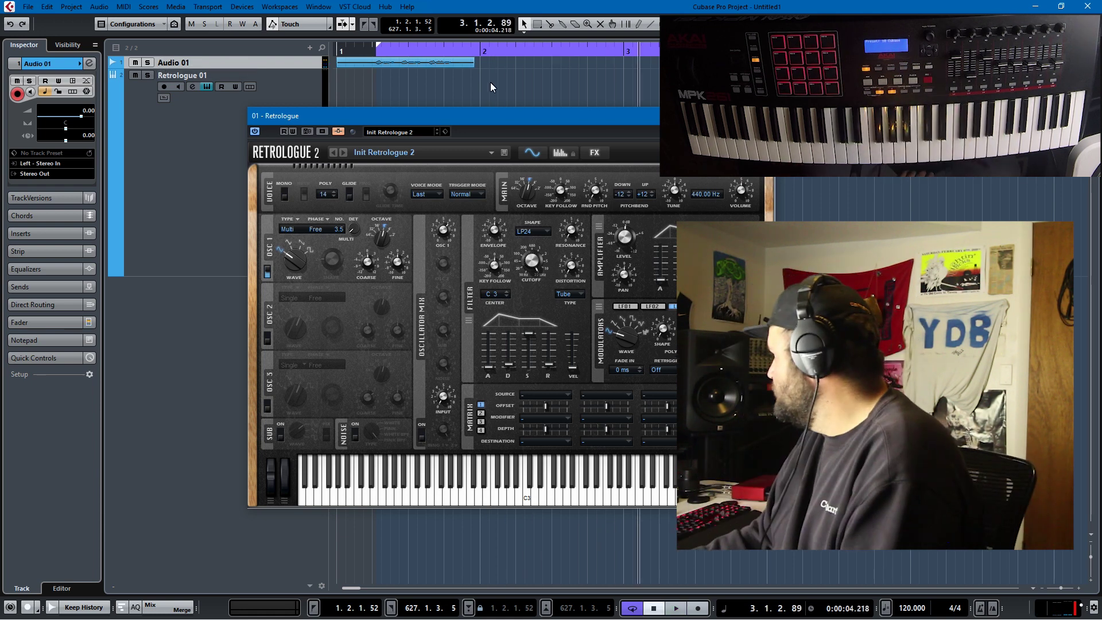
pyautogui.press('p')
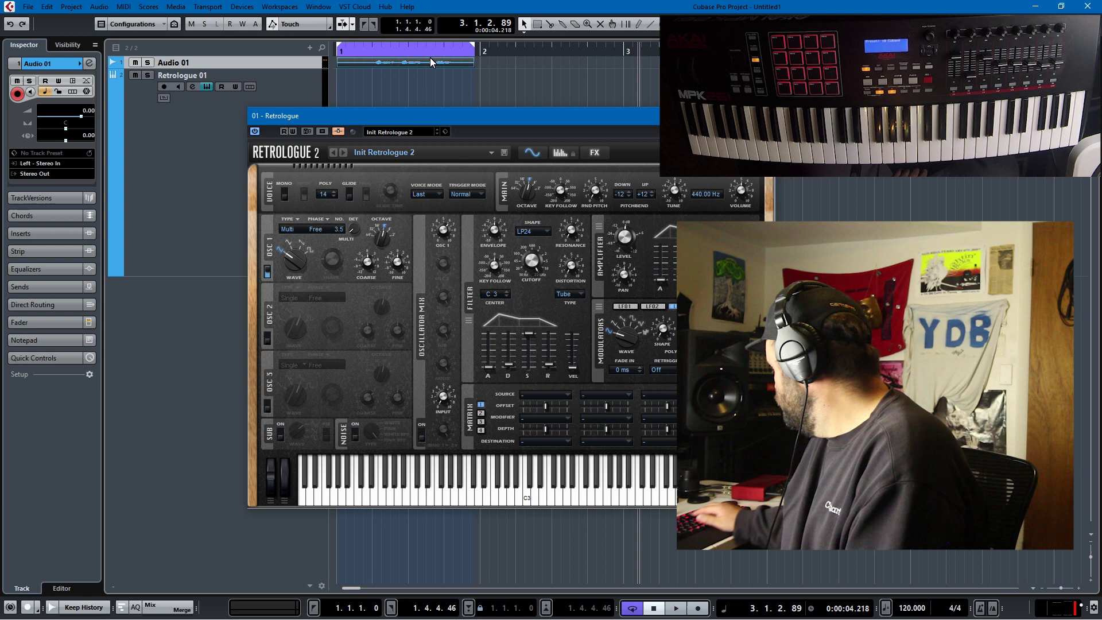
pyautogui.press('Home')
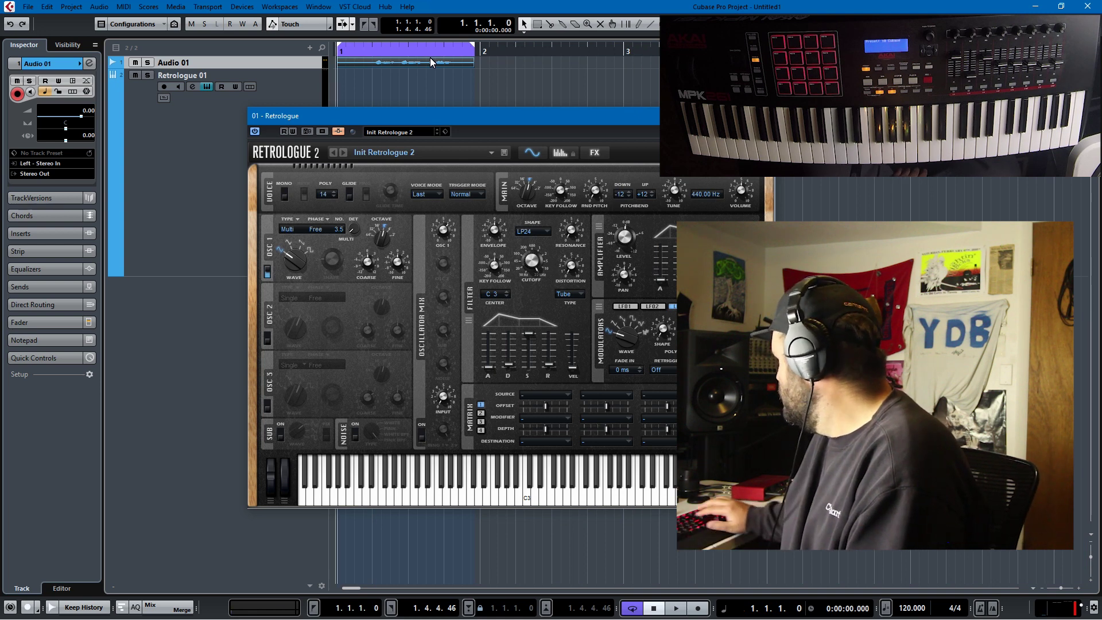
pyautogui.press('space')
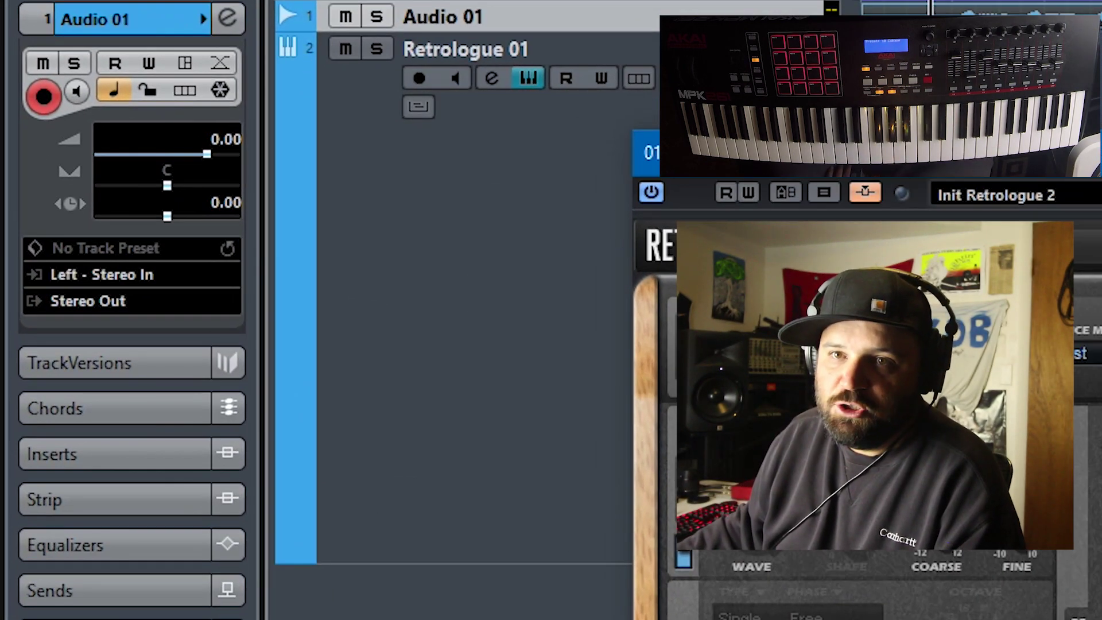
pyautogui.click(98, 301)
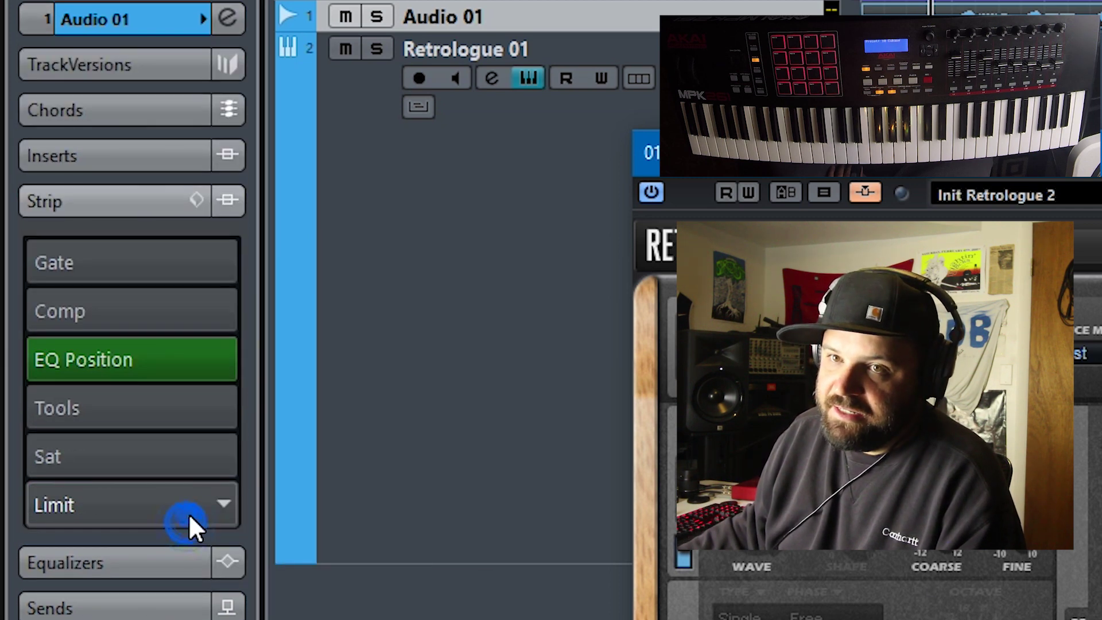
pyautogui.click(93, 24)
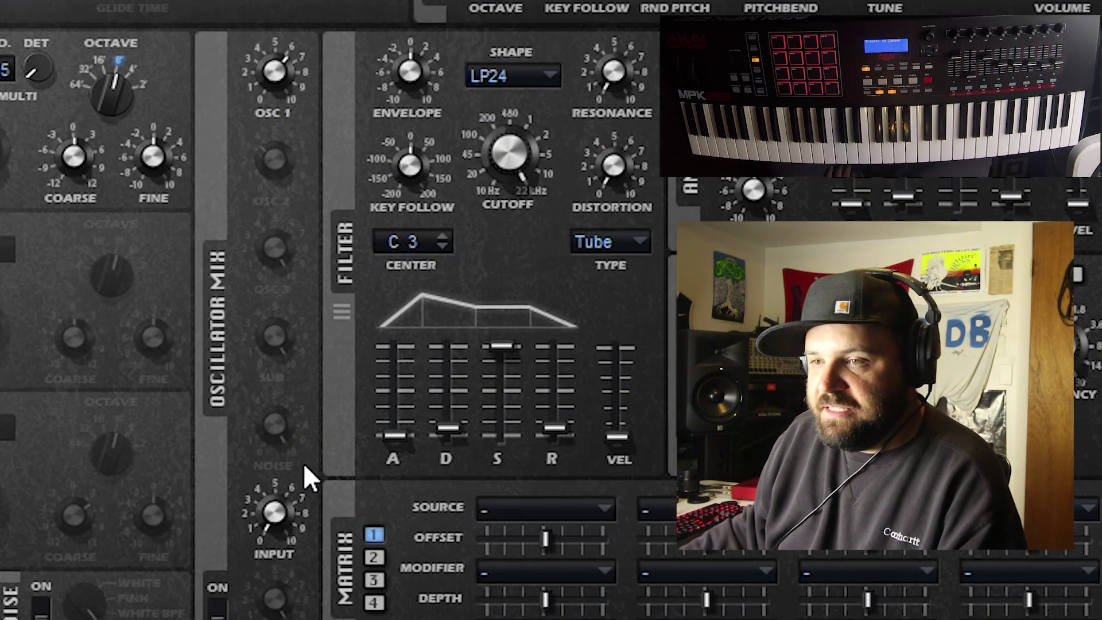
# - Lower OSC 1 in the oscillator mix, drop the cutoff to about 186 Hz and the filter envelope to 14%
pyautogui.moveTo(276, 419); pyautogui.dragTo(281, 144)
pyautogui.moveTo(279, 80); pyautogui.dragTo(296, 273)
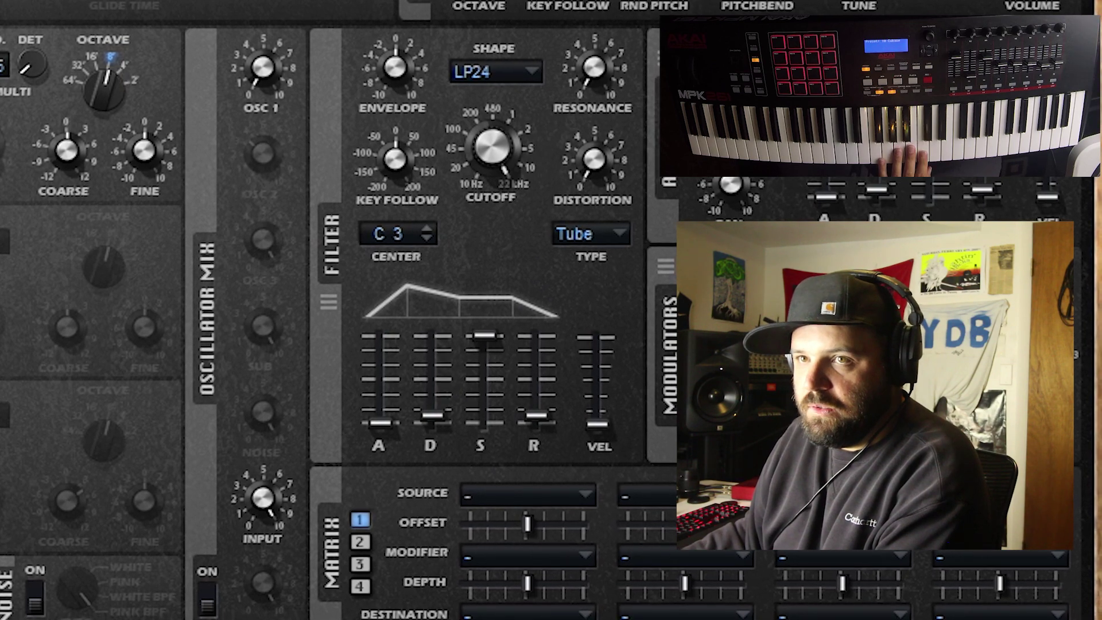
pyautogui.moveTo(503, 152)
pyautogui.mouseDown()
pyautogui.moveTo(508, 174)
pyautogui.moveTo(507, 130)
pyautogui.mouseUp()
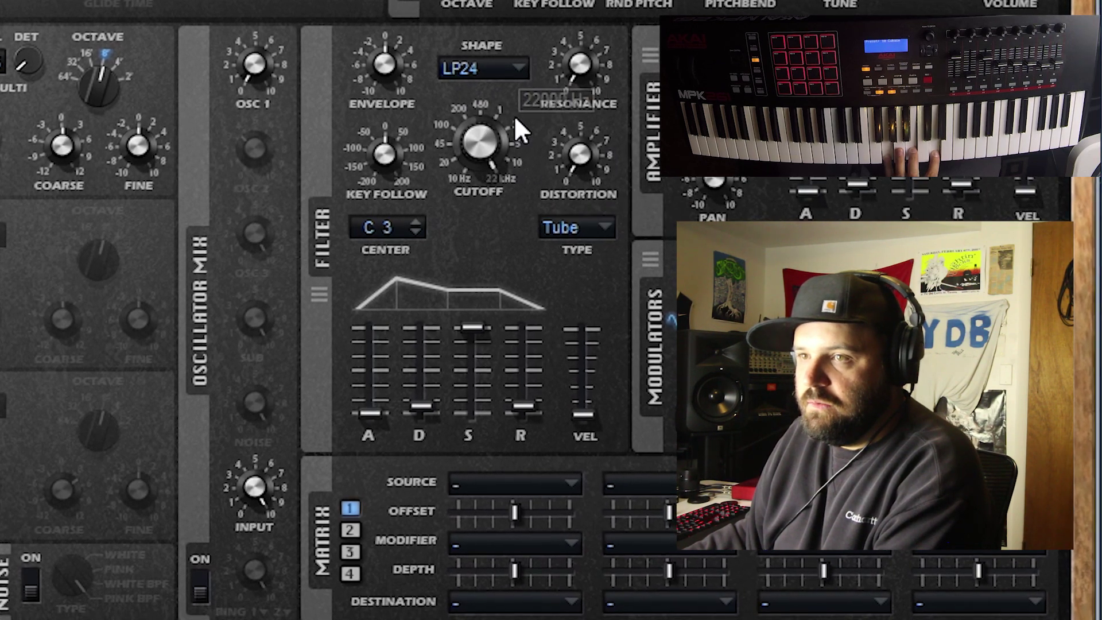
pyautogui.moveTo(255, 485); pyautogui.dragTo(251, 577)
pyautogui.moveTo(445, 144); pyautogui.dragTo(477, 128)
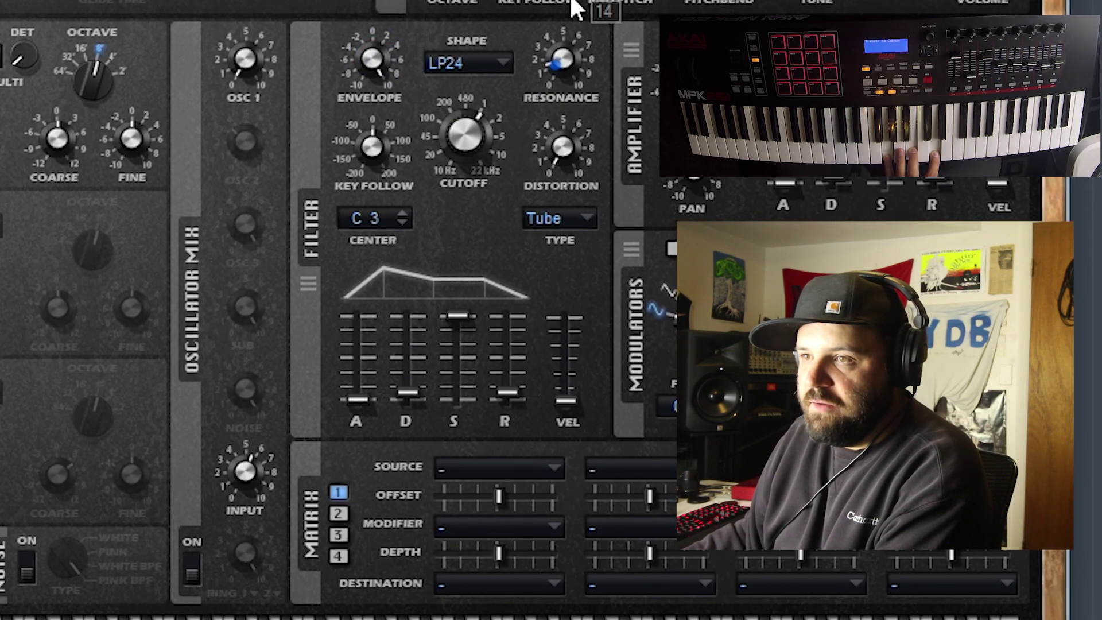
pyautogui.moveTo(431, 120); pyautogui.dragTo(500, 326)
pyautogui.moveTo(368, 56); pyautogui.dragTo(389, 172)
pyautogui.moveTo(344, 42); pyautogui.dragTo(365, 32)
pyautogui.moveTo(443, 142); pyautogui.dragTo(450, 66)
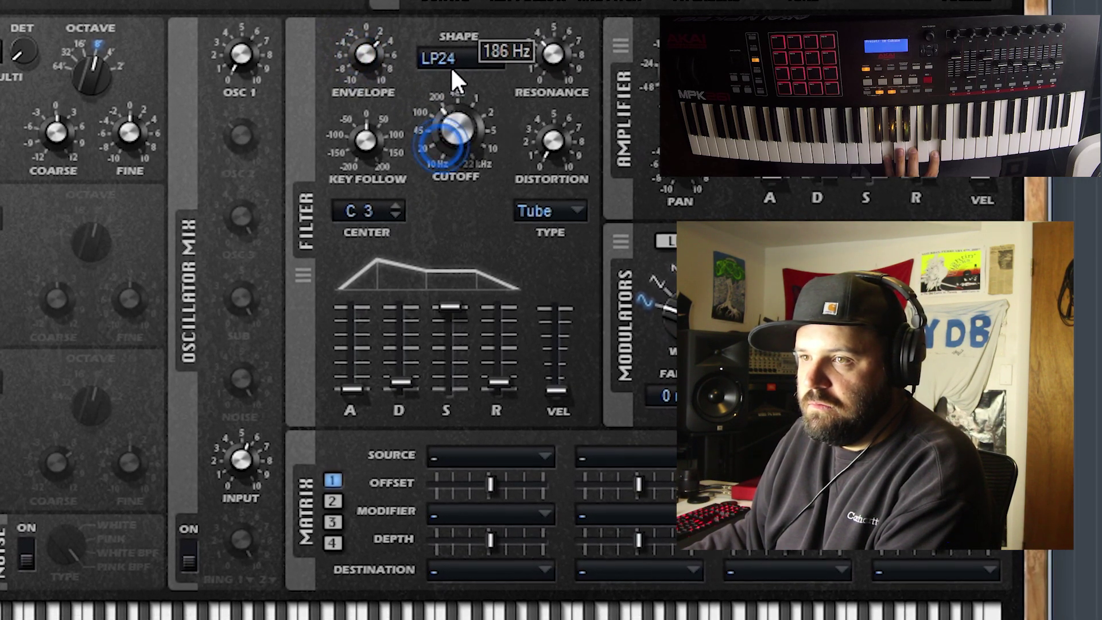
# - Try Clip, then set the filter distortion type to Rate at about 63%
pyautogui.click(569, 209)
pyautogui.click(591, 300)
pyautogui.moveTo(538, 131); pyautogui.dragTo(549, 131)
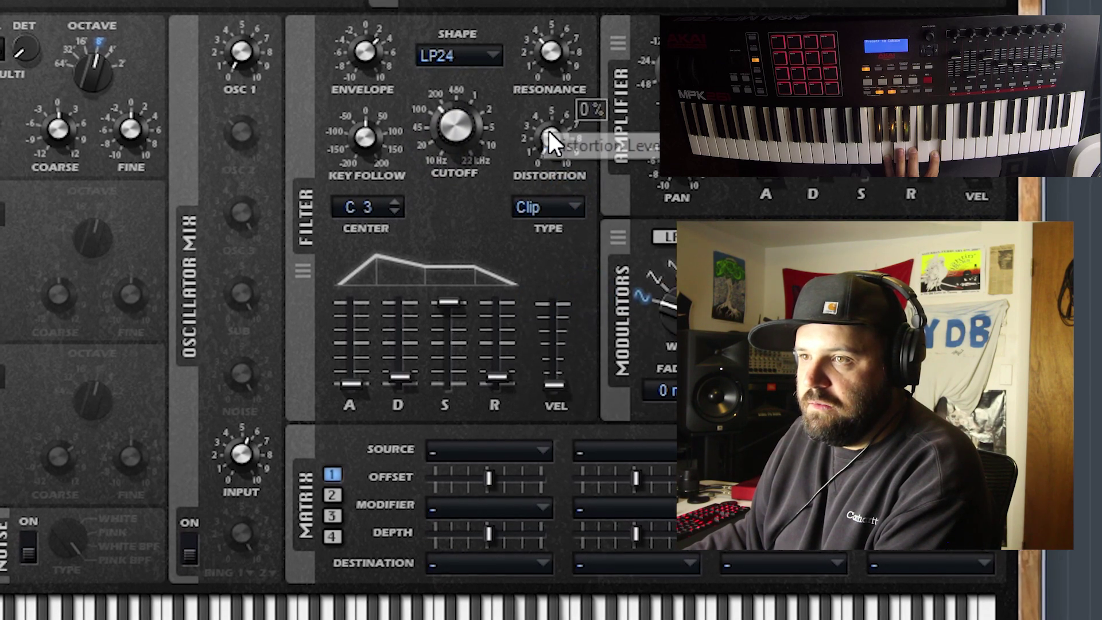
pyautogui.moveTo(550, 45)
pyautogui.mouseDown()
pyautogui.moveTo(551, 143)
pyautogui.moveTo(549, 44)
pyautogui.mouseUp()
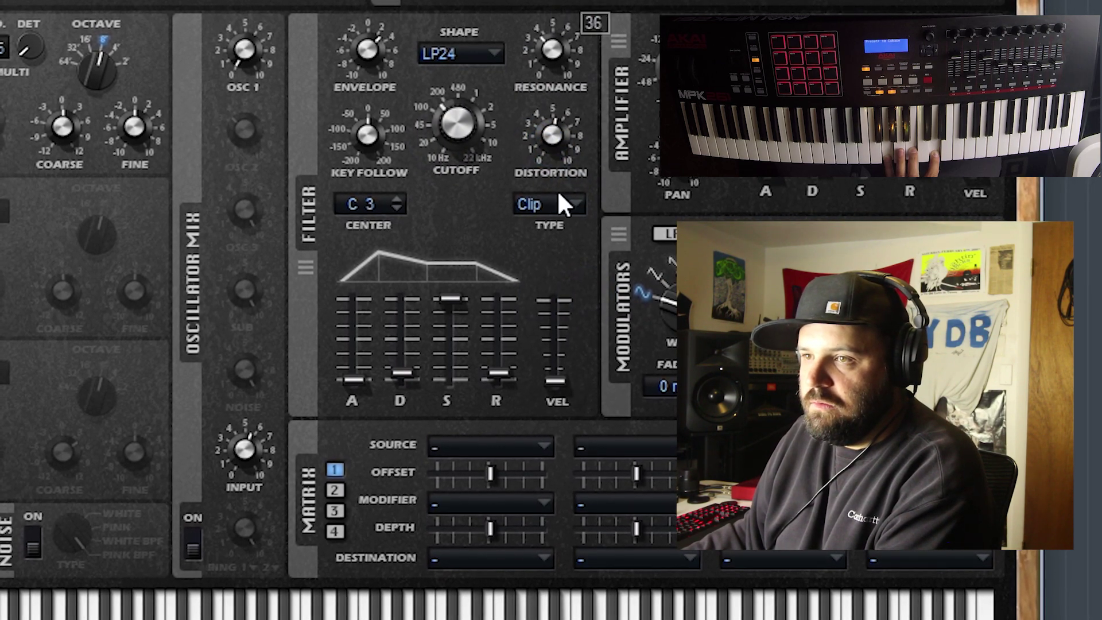
pyautogui.click(566, 207)
pyautogui.click(591, 355)
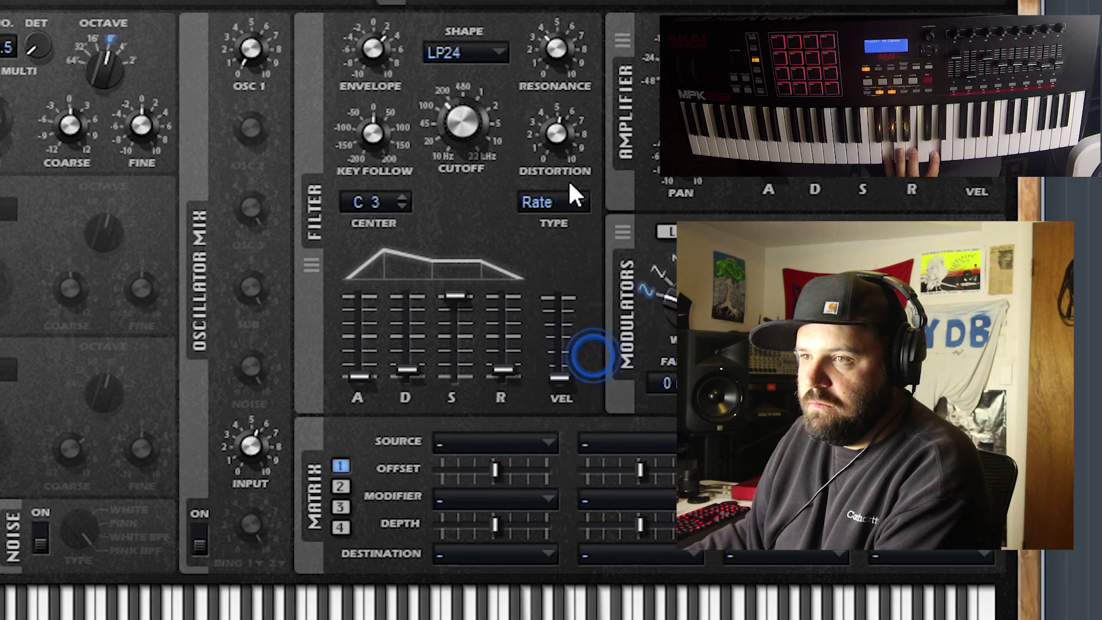
pyautogui.moveTo(553, 137); pyautogui.dragTo(587, 105)
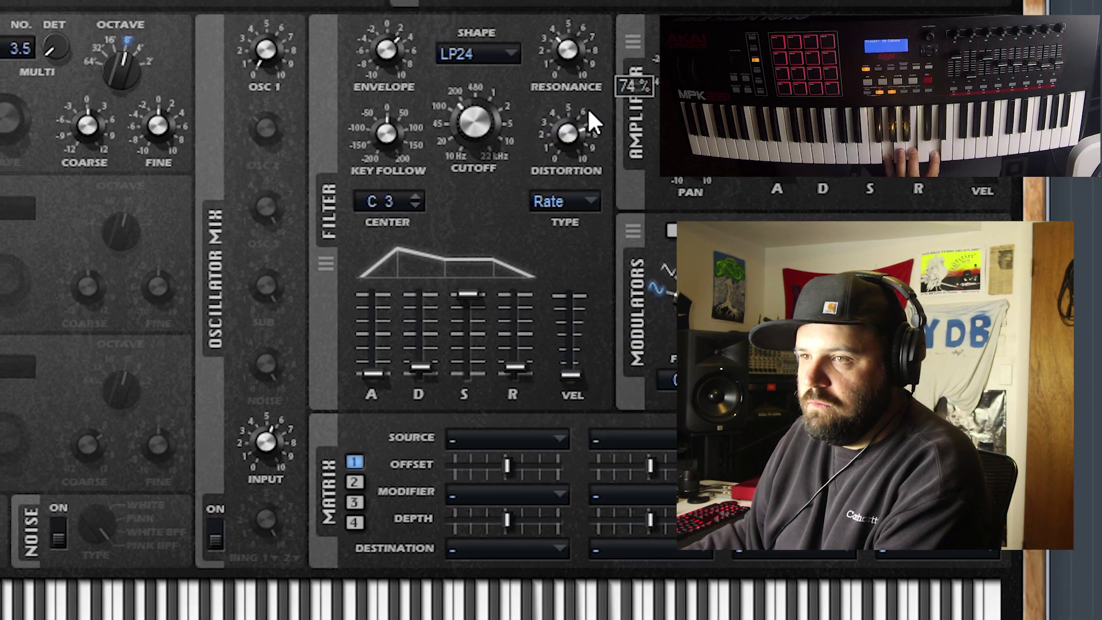
pyautogui.moveTo(141, 370)
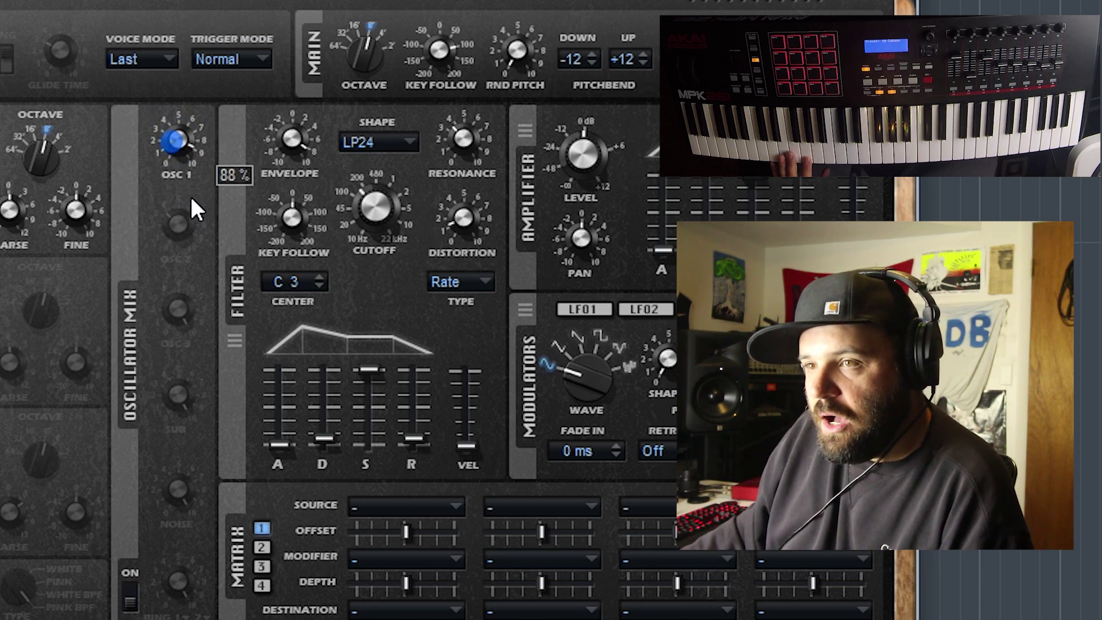
# - Try the HP18+LP6 filter shape with the cutoff raised to about 4205 Hz
pyautogui.click(367, 139)
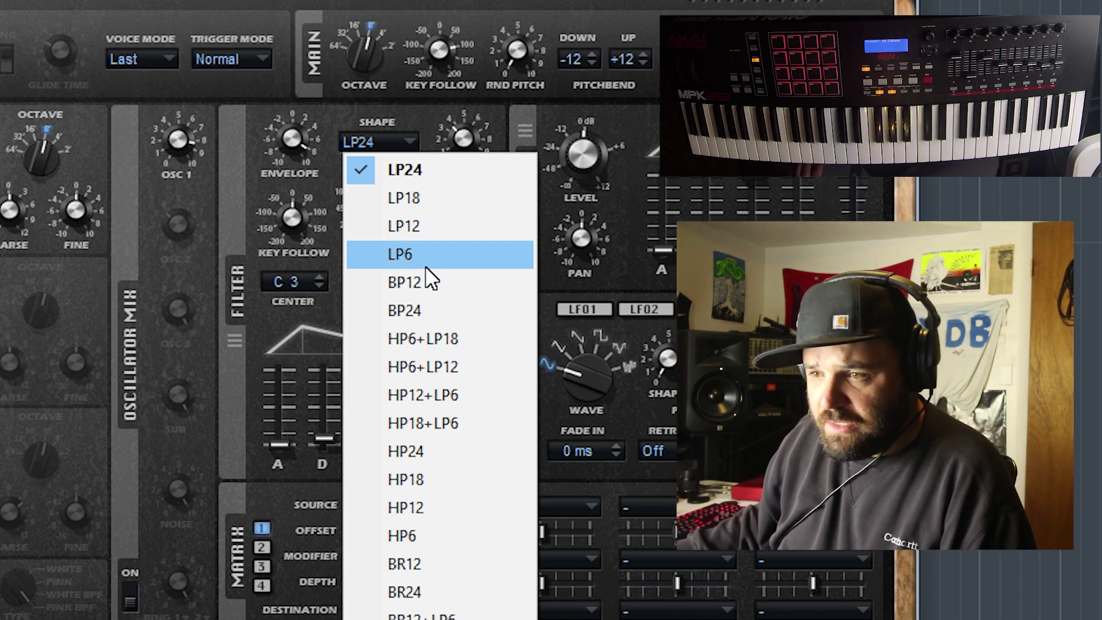
pyautogui.click(425, 434)
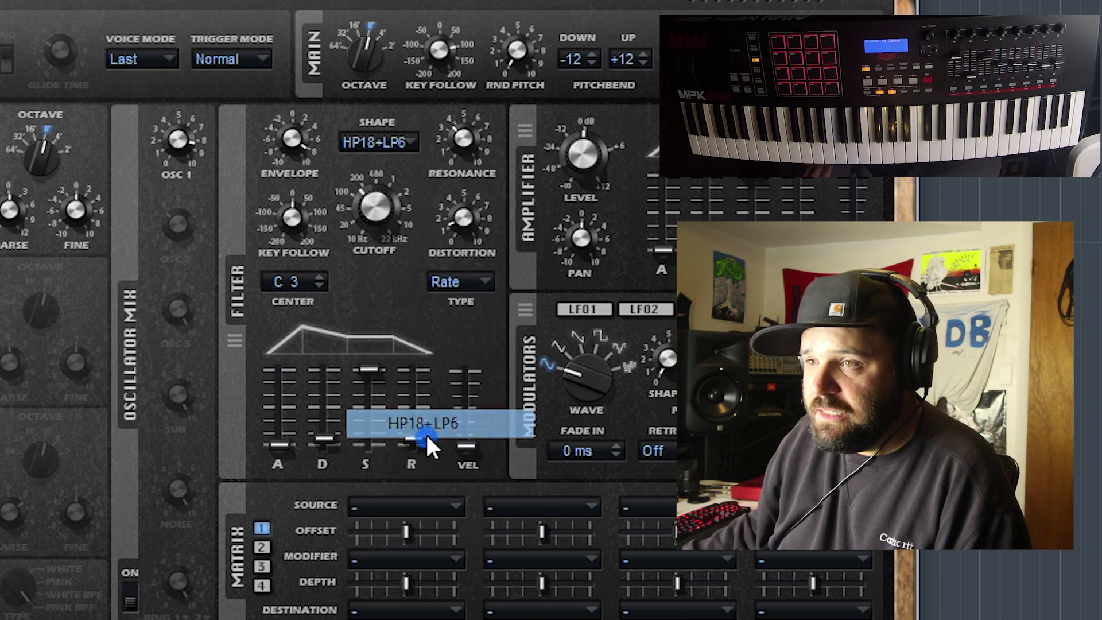
pyautogui.moveTo(367, 214)
pyautogui.moveTo(370, 209); pyautogui.dragTo(387, 129)
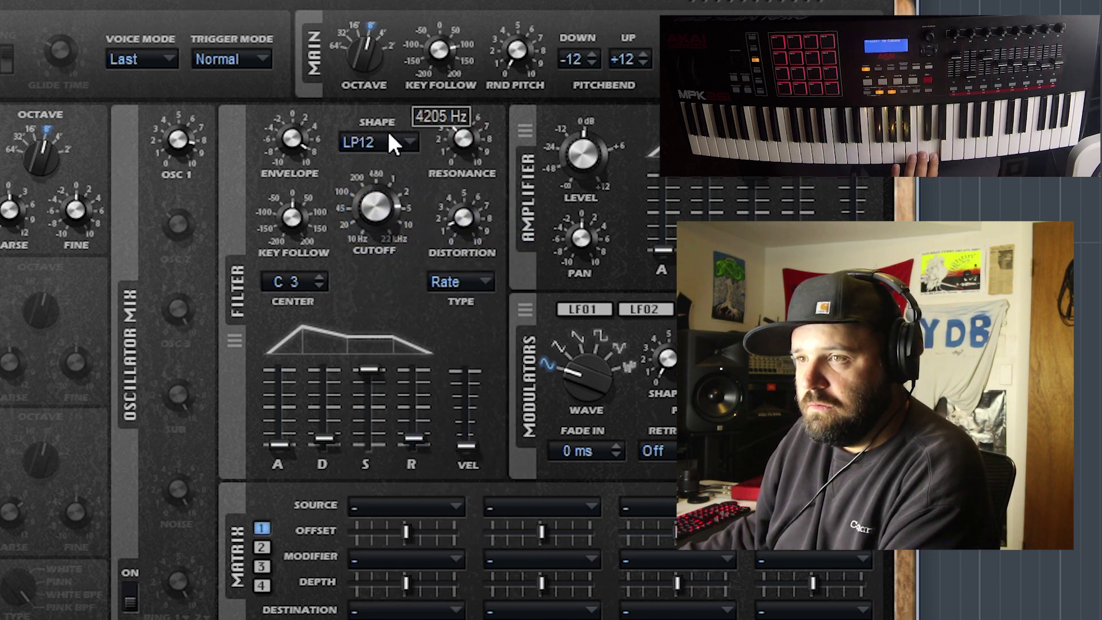
# - Return to LP24, reduce the filter envelope, set key follow to -62% and cutoff to about 217 Hz
pyautogui.click(390, 137)
pyautogui.click(399, 165)
pyautogui.moveTo(373, 233); pyautogui.dragTo(327, 192)
pyautogui.moveTo(291, 138); pyautogui.dragTo(396, 333)
pyautogui.moveTo(281, 229); pyautogui.dragTo(340, 300)
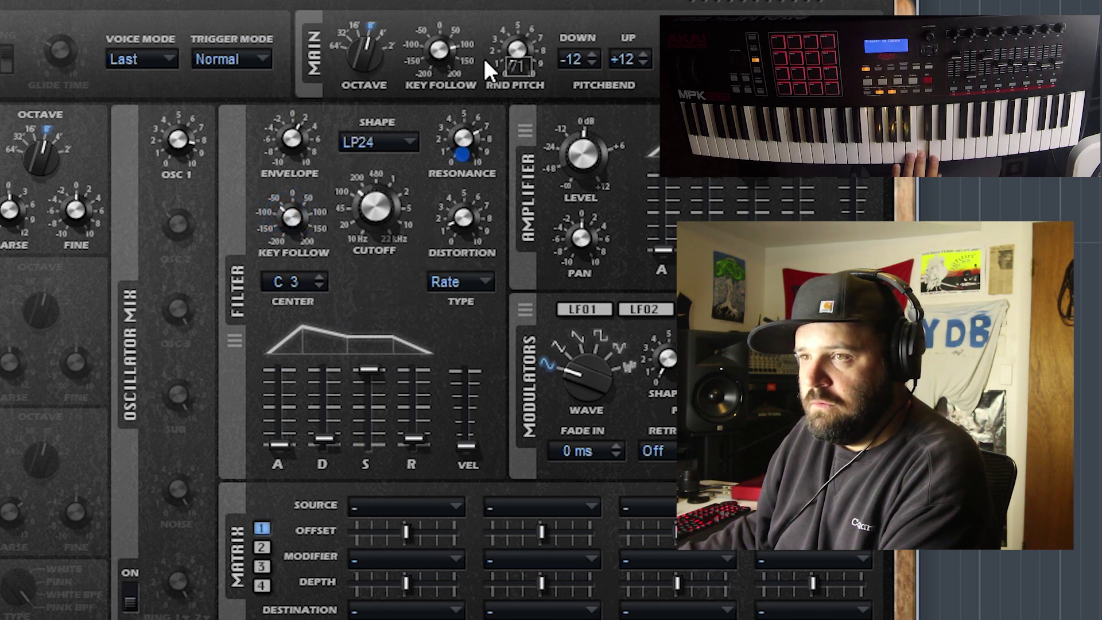
pyautogui.moveTo(360, 208); pyautogui.dragTo(420, 260)
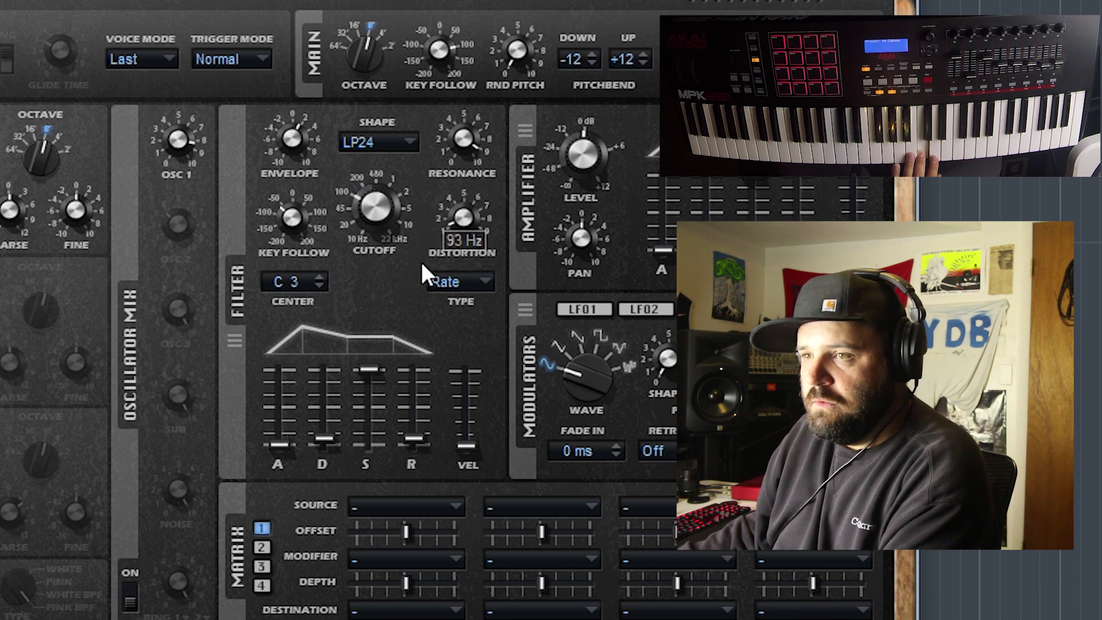
# - Audition Clip, Off, Bit Red and Rate filter distortion, ending on Rate KF
pyautogui.click(476, 280)
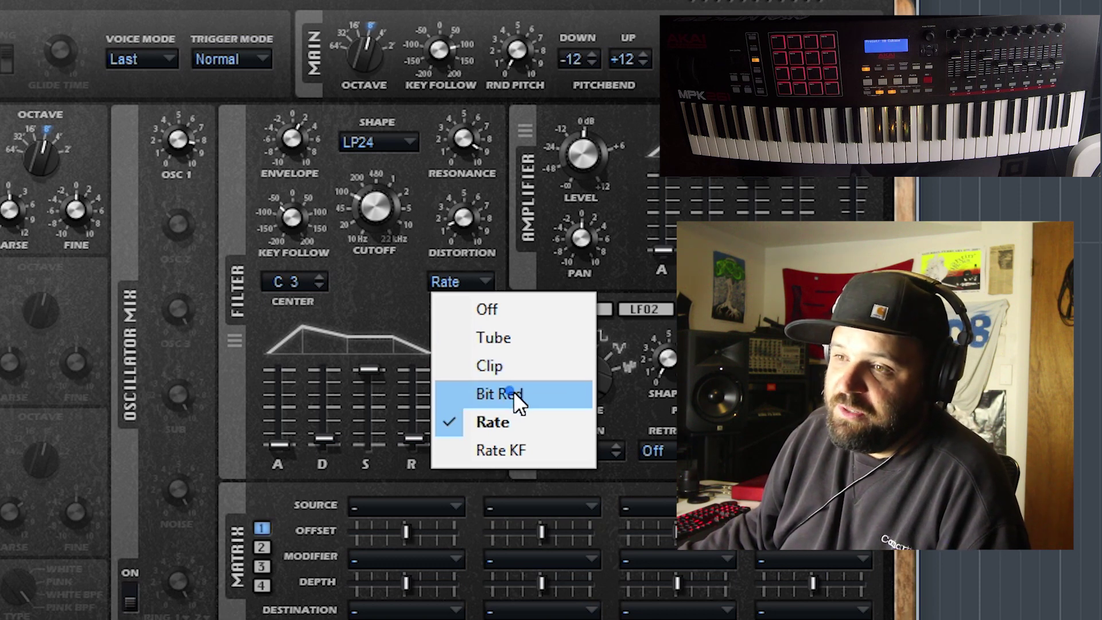
pyautogui.click(495, 367)
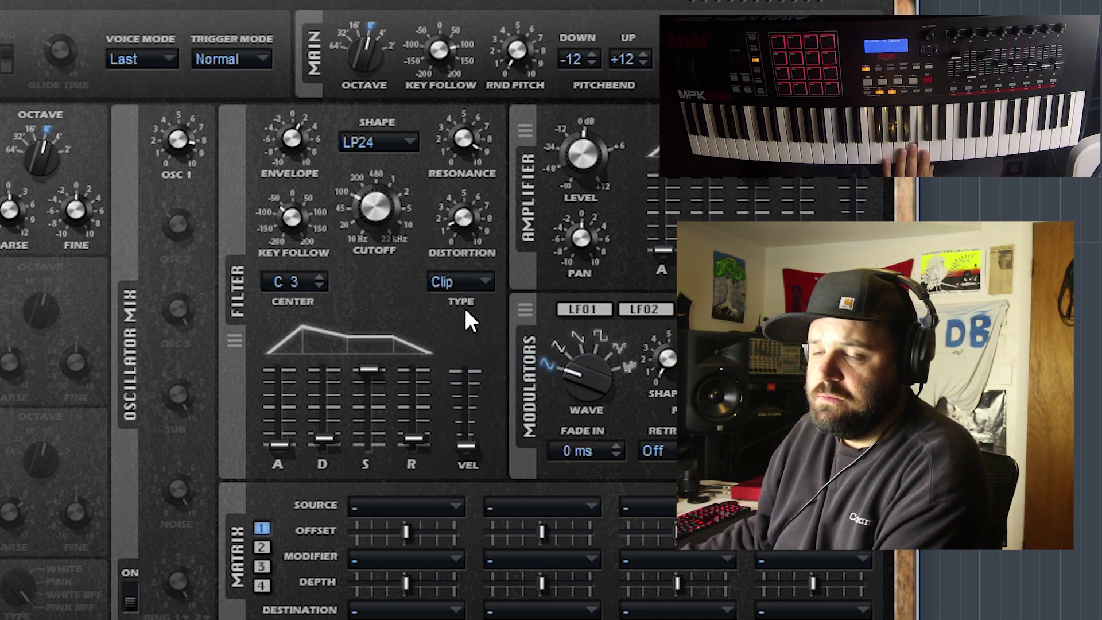
pyautogui.moveTo(465, 222); pyautogui.dragTo(468, 181)
pyautogui.click(477, 278)
pyautogui.click(488, 312)
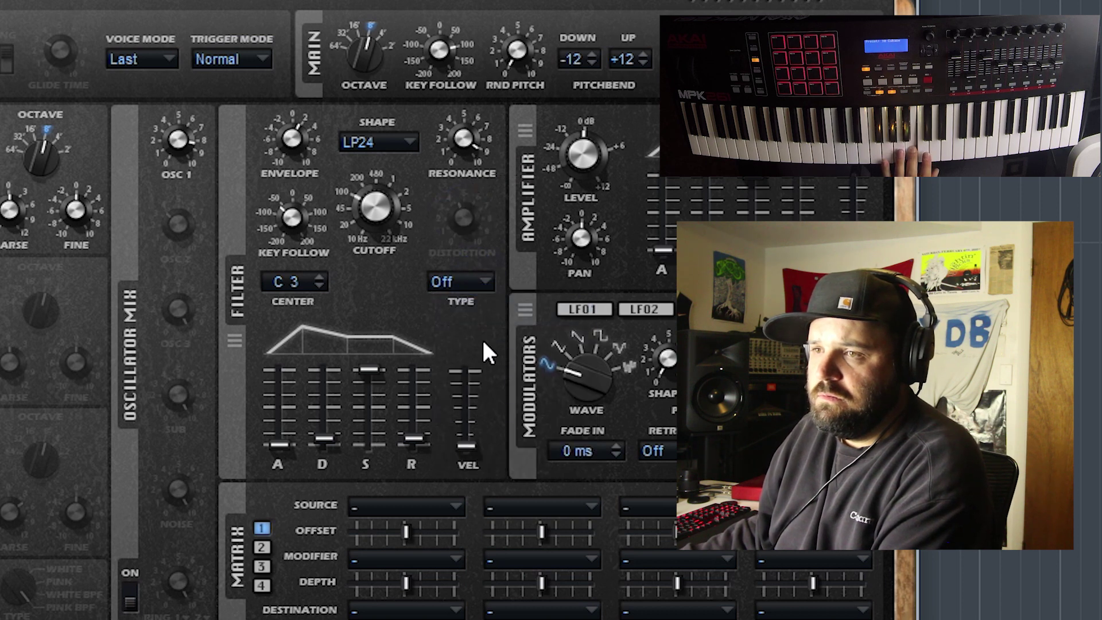
pyautogui.click(470, 278)
pyautogui.click(497, 394)
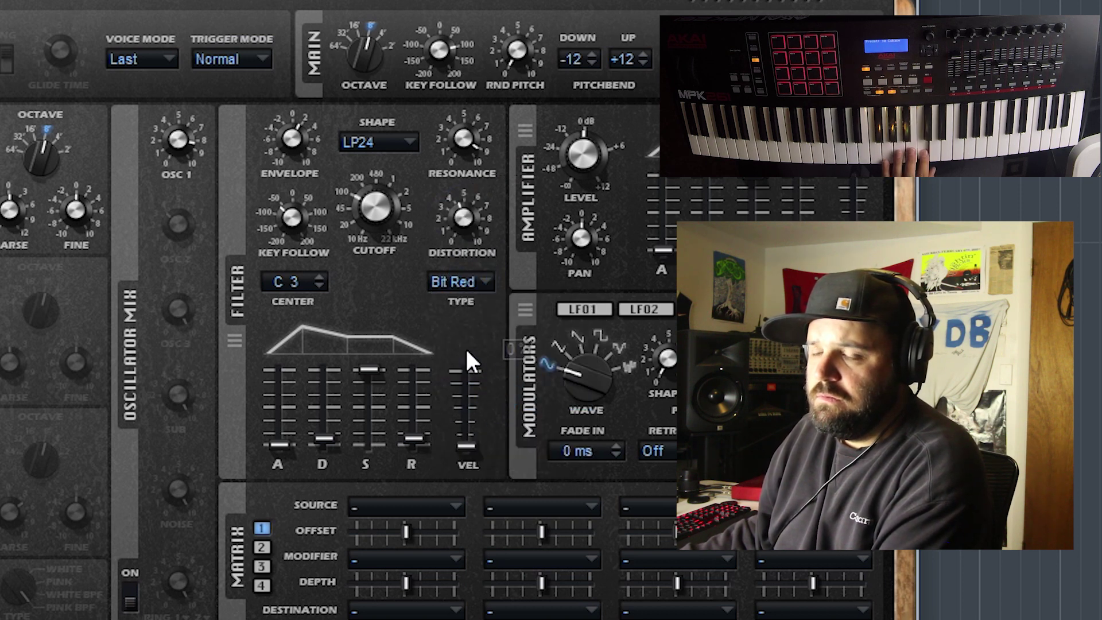
pyautogui.click(453, 284)
pyautogui.click(491, 421)
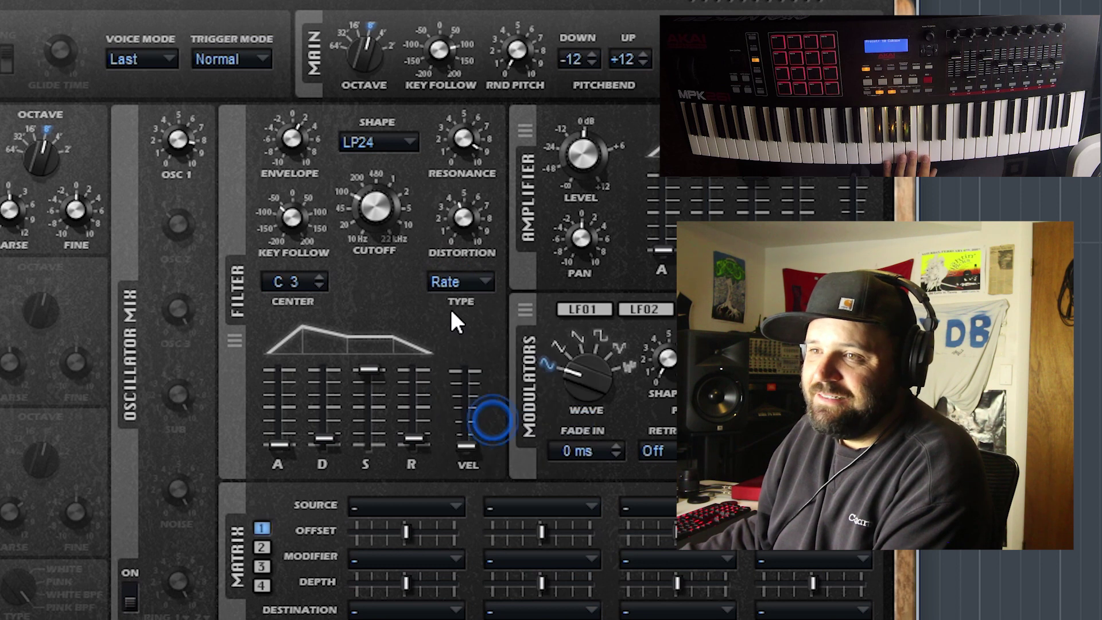
pyautogui.click(474, 284)
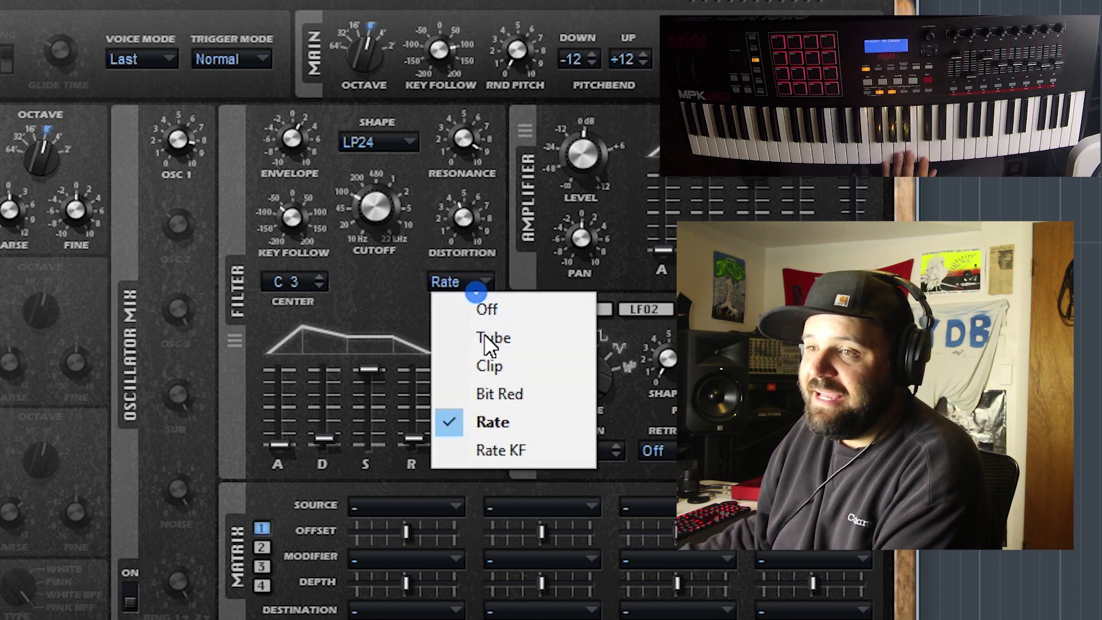
pyautogui.click(512, 451)
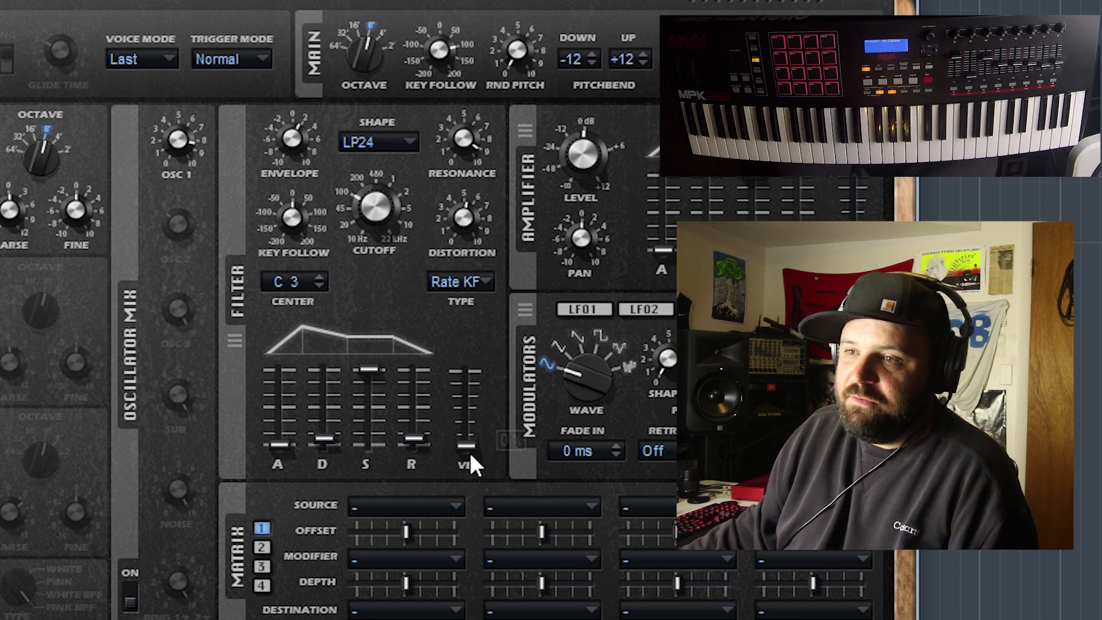
pyautogui.moveTo(303, 204)
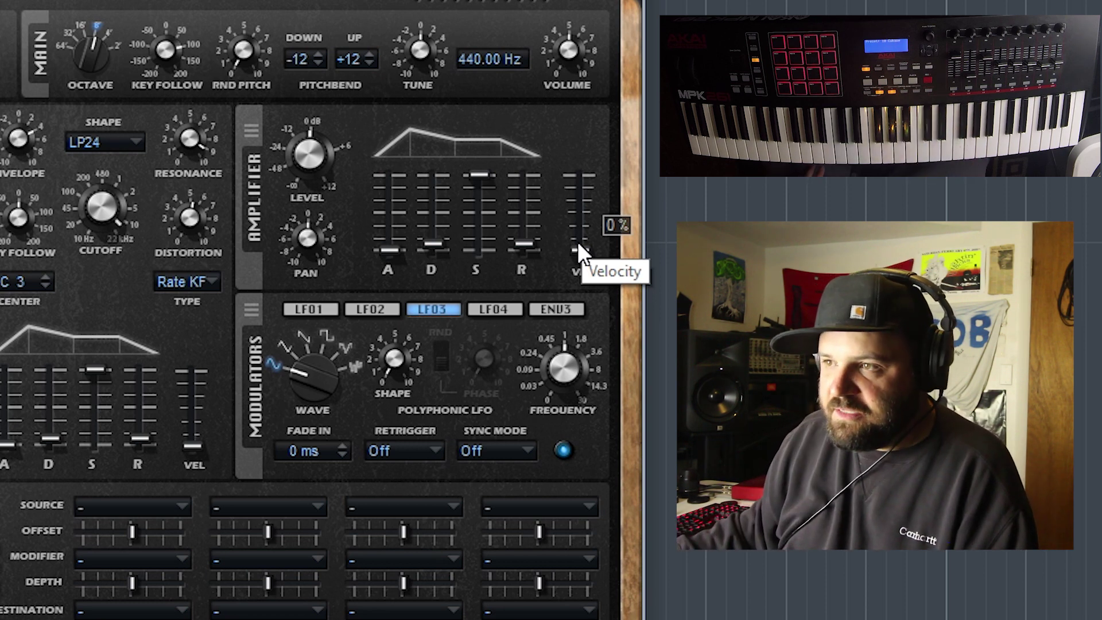
# - Raise the amplifier VEL slider from 0% to 100% velocity sensitivity
pyautogui.moveTo(578, 246); pyautogui.dragTo(618, 91)
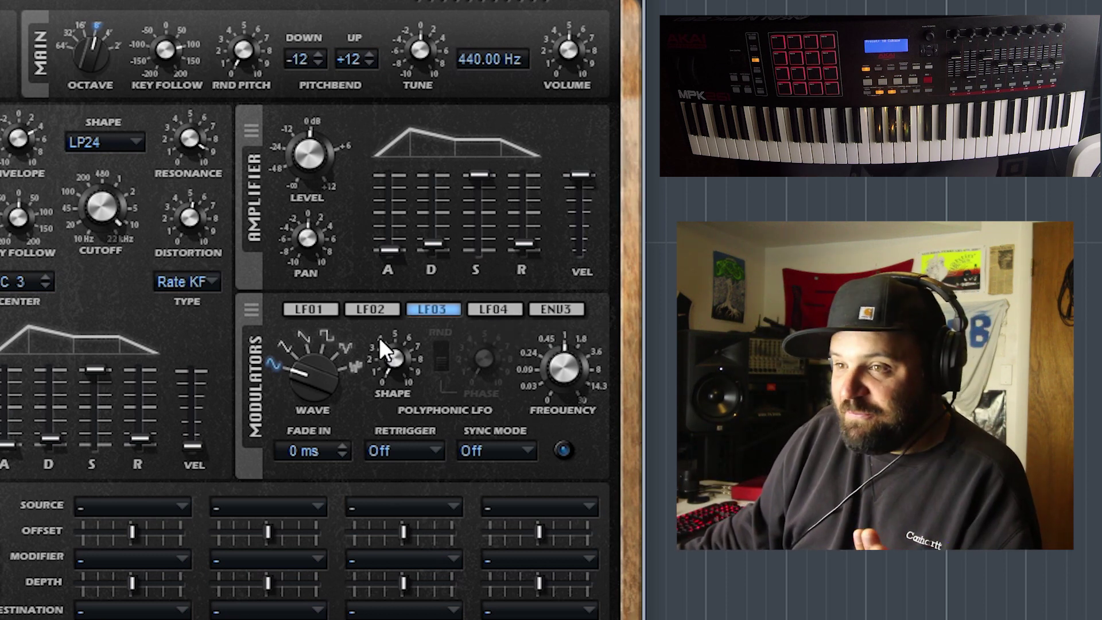
# - Browse the LFO1, LFO2, LFO3, LFO4 and ENV3 modulator pages
pyautogui.click(310, 312)
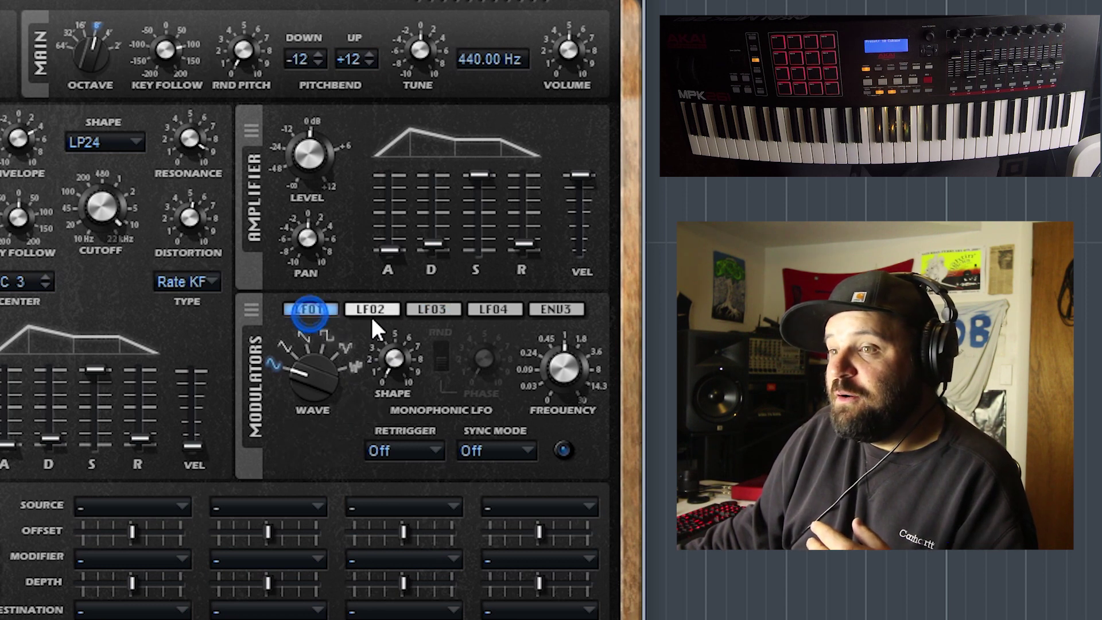
pyautogui.click(376, 313)
pyautogui.click(301, 312)
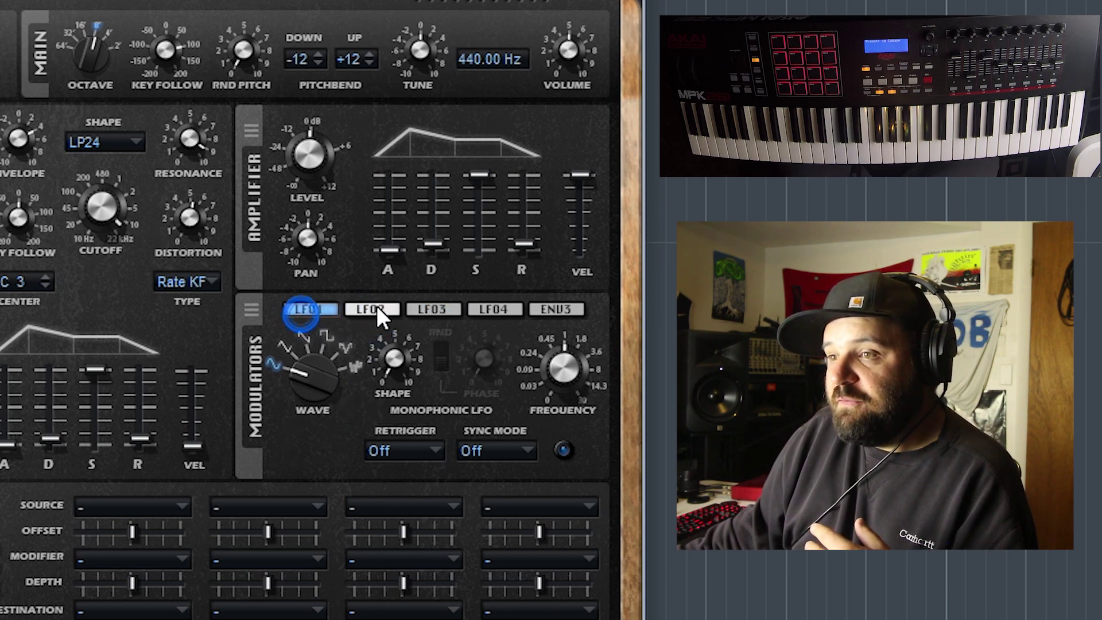
pyautogui.click(365, 310)
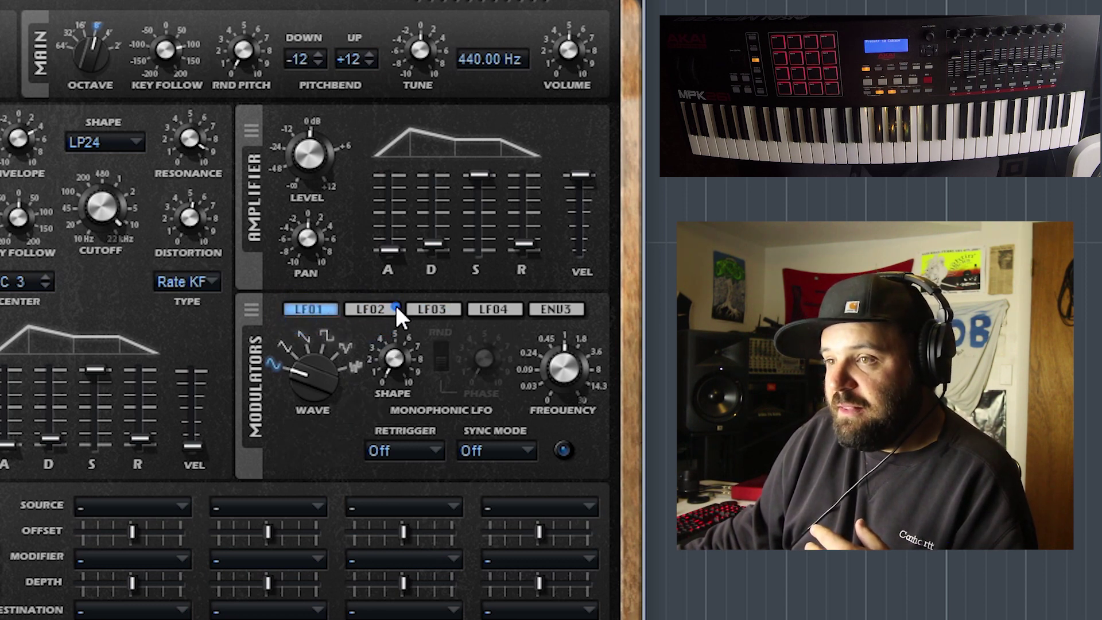
pyautogui.click(450, 311)
pyautogui.click(495, 313)
pyautogui.click(439, 310)
pyautogui.click(557, 312)
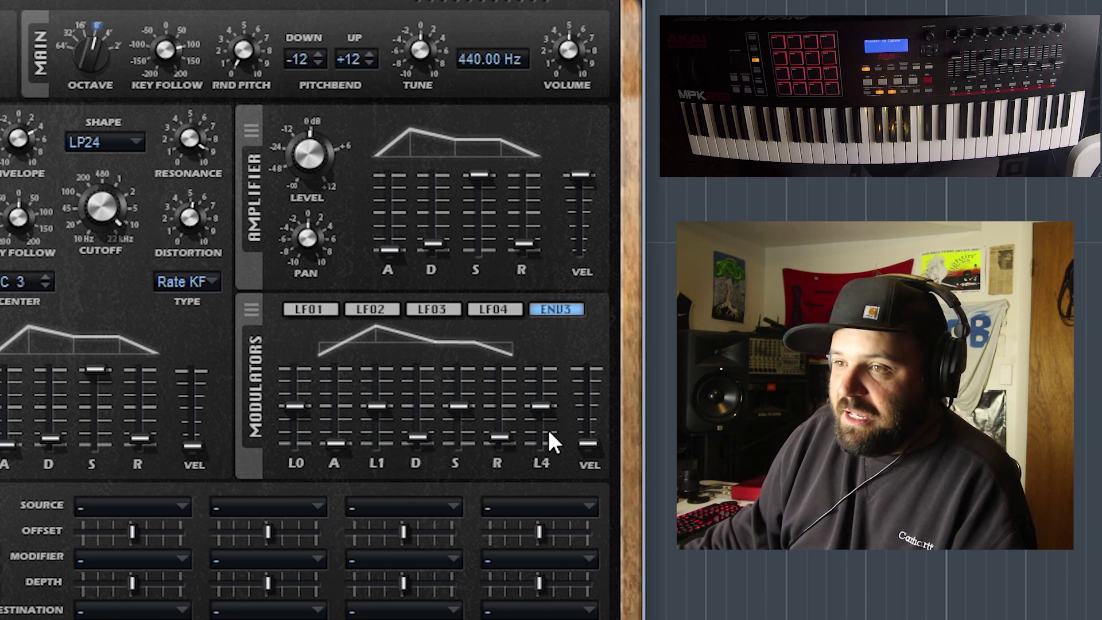
# - Set LFO 1's waveform to a square wave
pyautogui.click(310, 311)
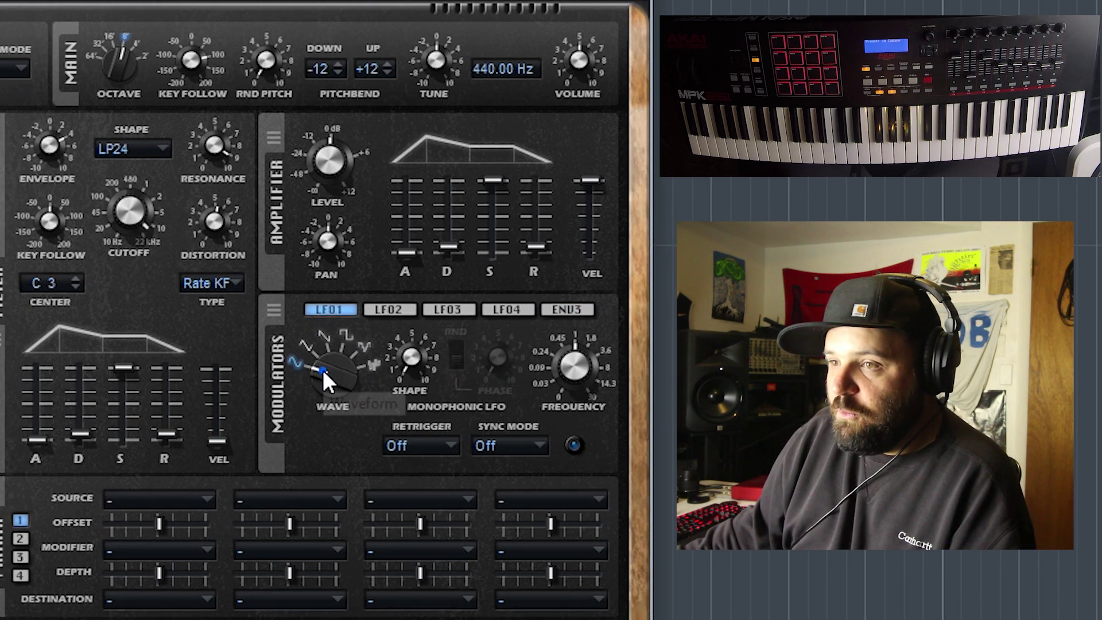
pyautogui.moveTo(313, 373); pyautogui.dragTo(324, 340)
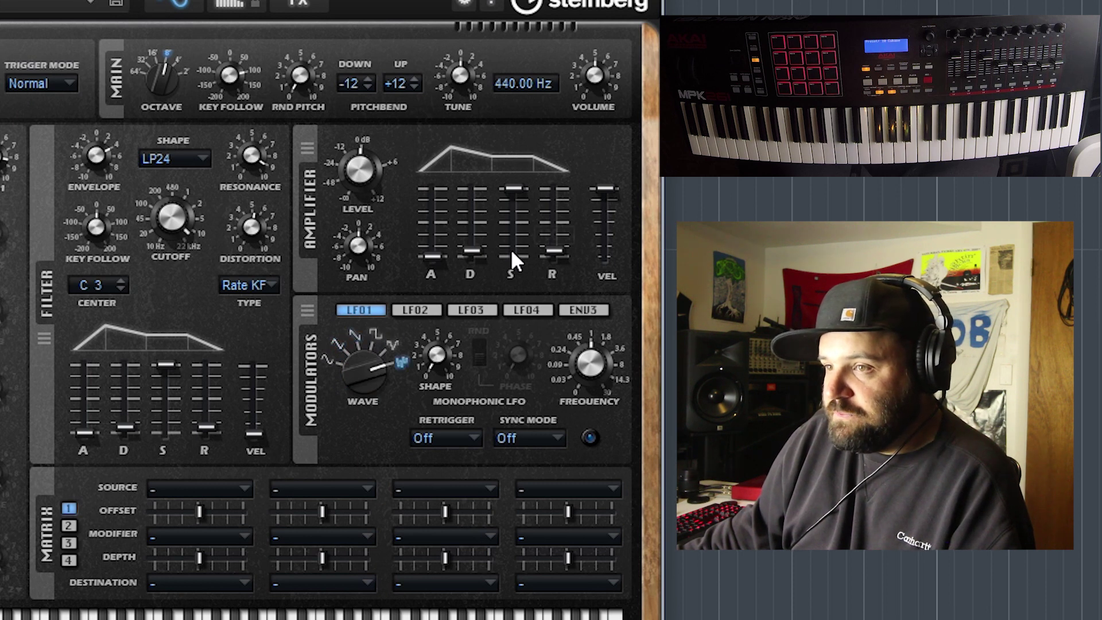
pyautogui.moveTo(357, 377); pyautogui.dragTo(364, 503)
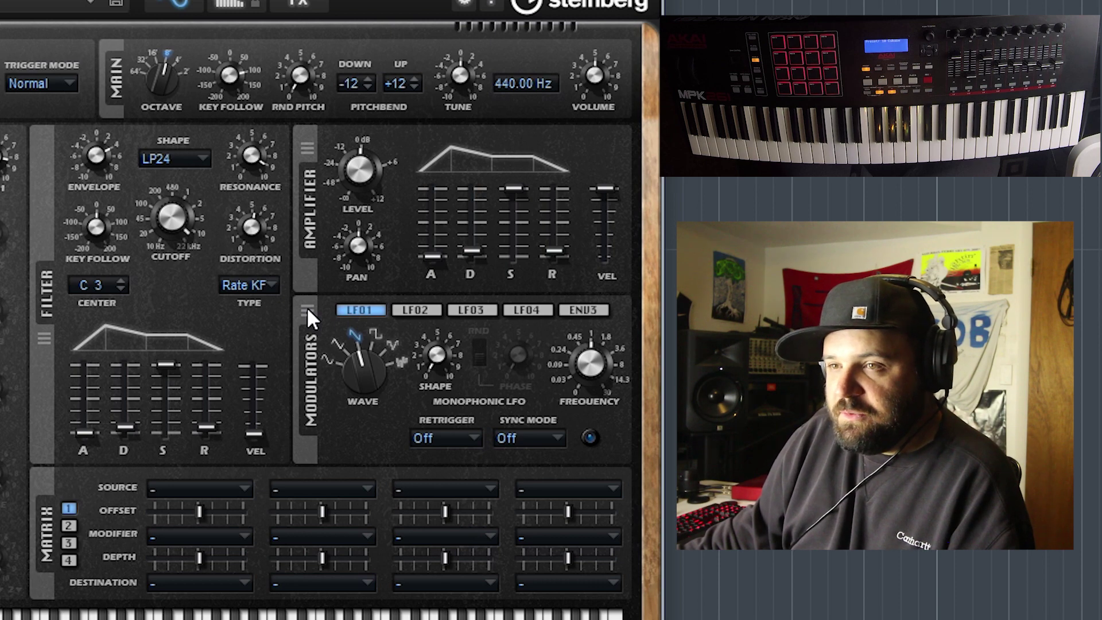
pyautogui.moveTo(305, 307); pyautogui.dragTo(0, 238)
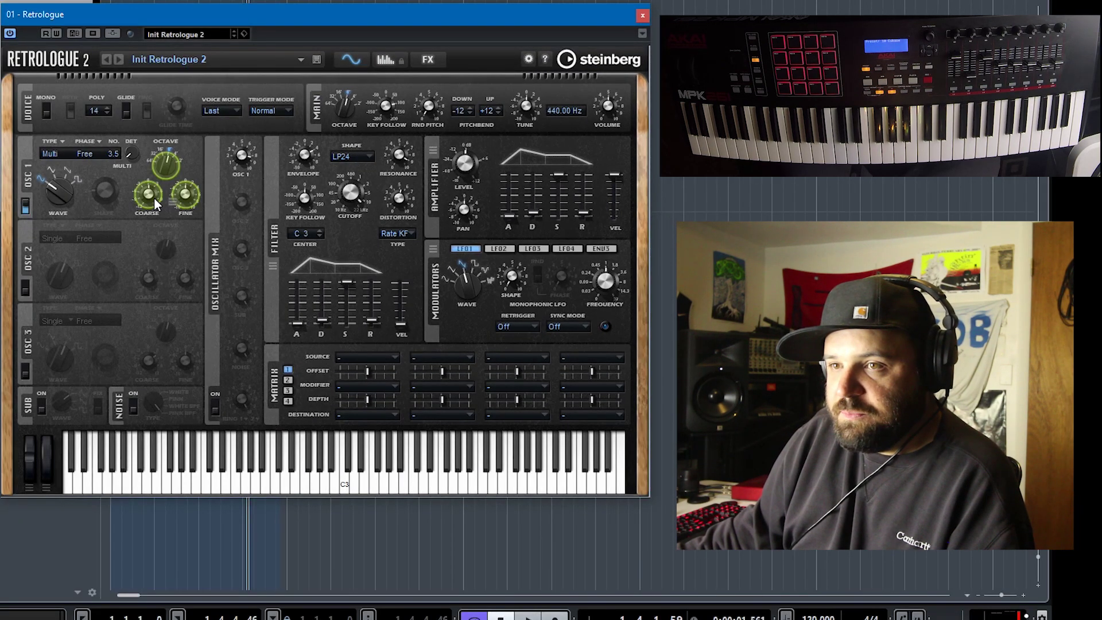
# - Assign LFO 1 to OSC 1 Coarse pitch and the amp envelope to Filter Cutoff
pyautogui.moveTo(154, 199); pyautogui.dragTo(154, 197)
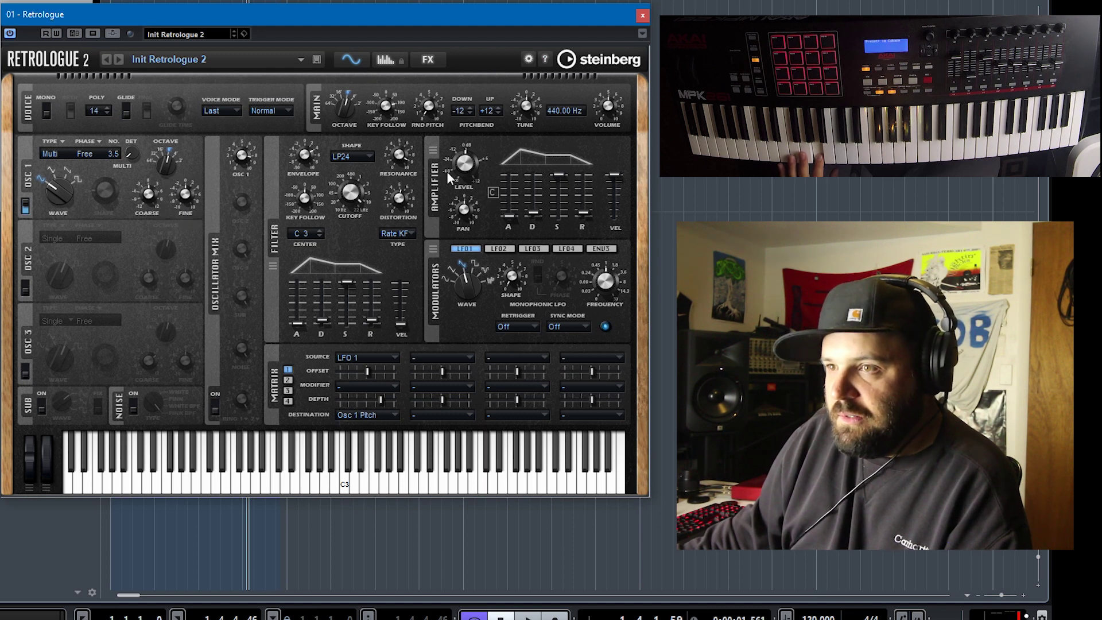
pyautogui.moveTo(436, 153); pyautogui.dragTo(518, 305)
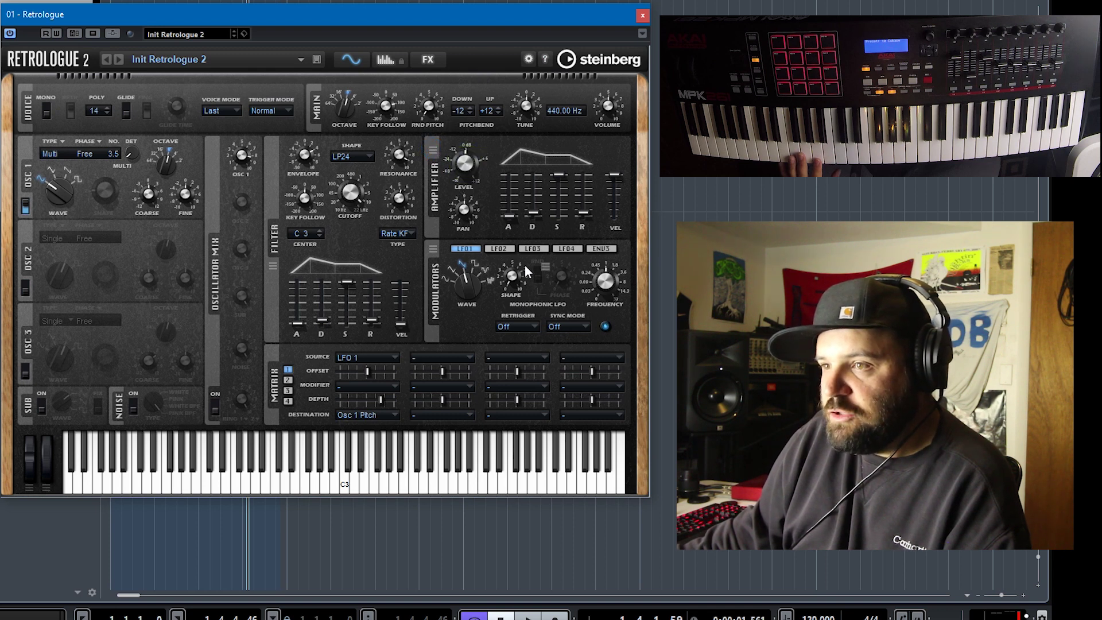
pyautogui.moveTo(448, 270); pyautogui.dragTo(423, 313)
pyautogui.moveTo(353, 192); pyautogui.dragTo(343, 181)
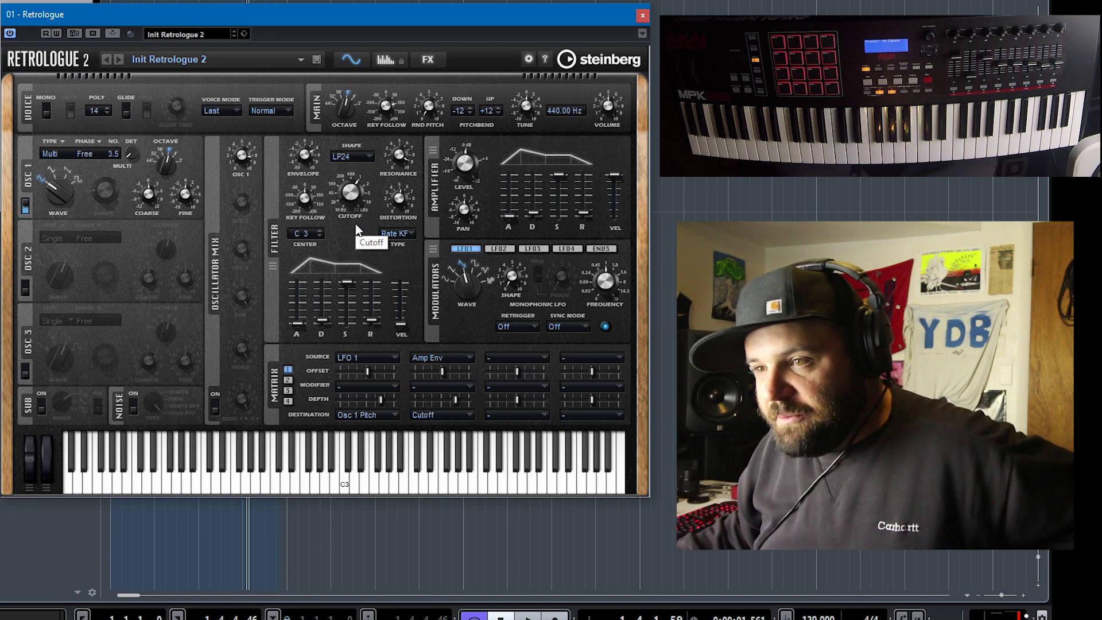
# - Check the modulation matrix slot pages, ending back on the first page
pyautogui.click(287, 380)
pyautogui.click(288, 390)
pyautogui.click(288, 380)
pyautogui.click(288, 370)
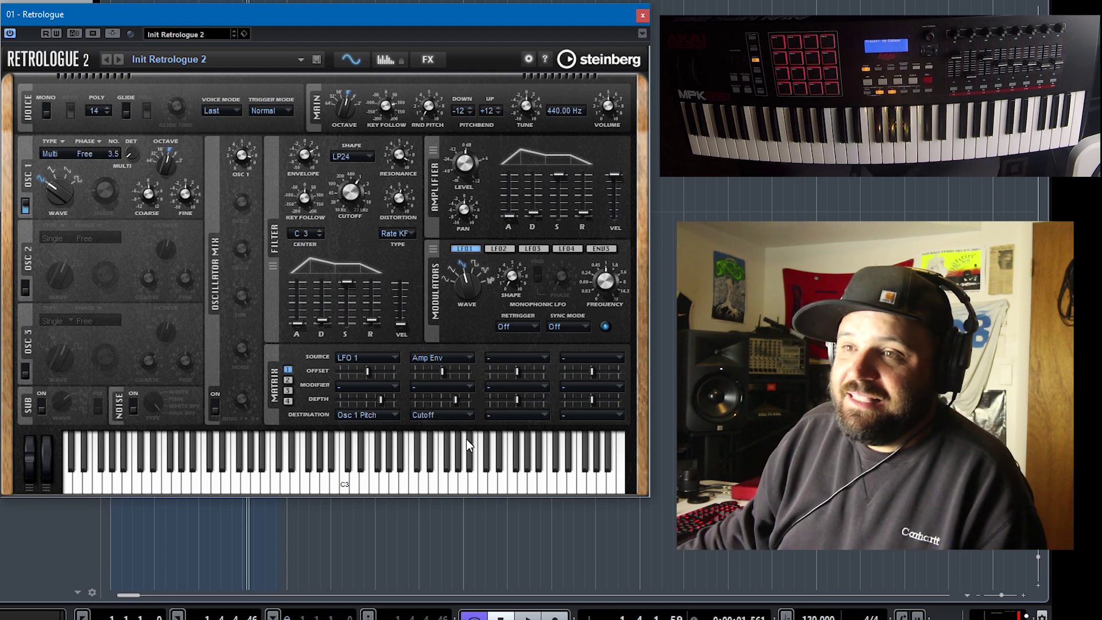
# - Switch the arpeggiator on, show PITCH, extend the pattern to seven steps and mute step 4
pyautogui.click(384, 59)
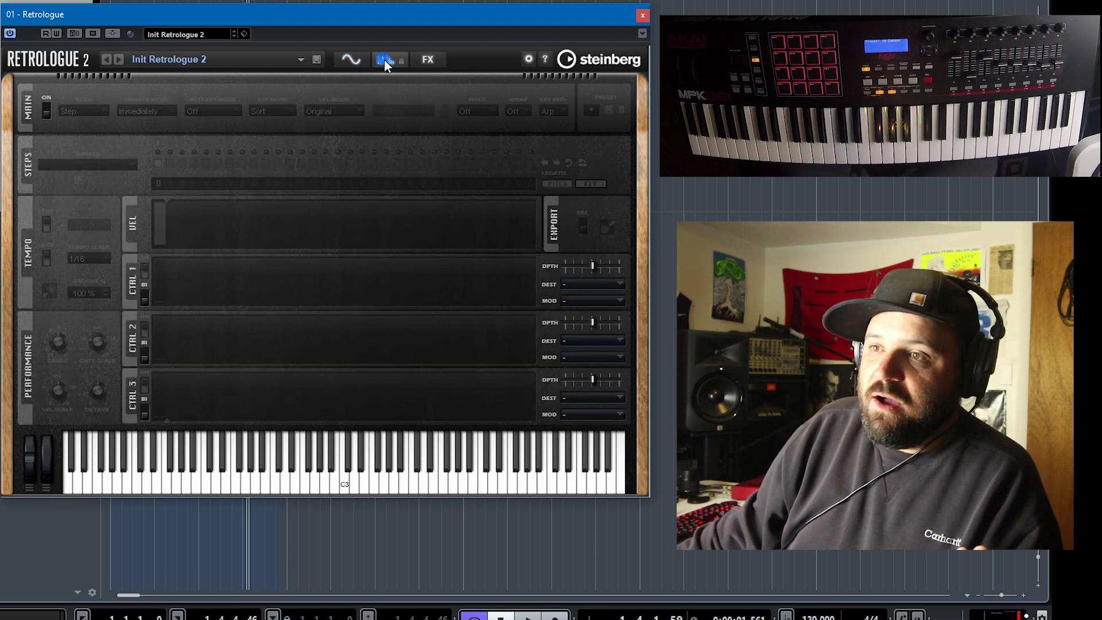
pyautogui.click(45, 109)
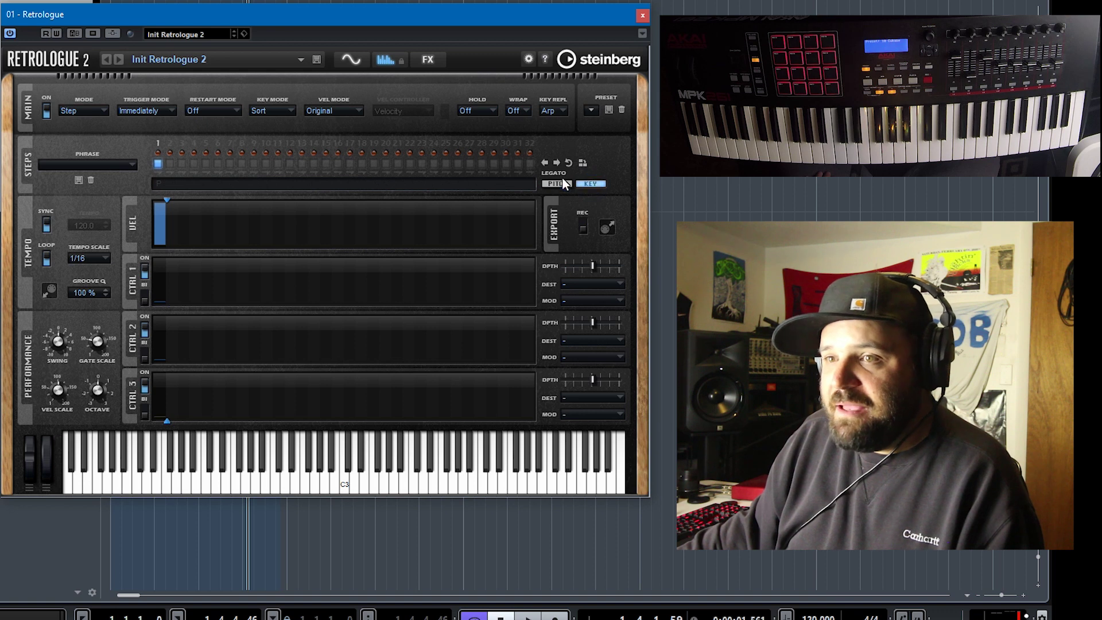
pyautogui.click(156, 166)
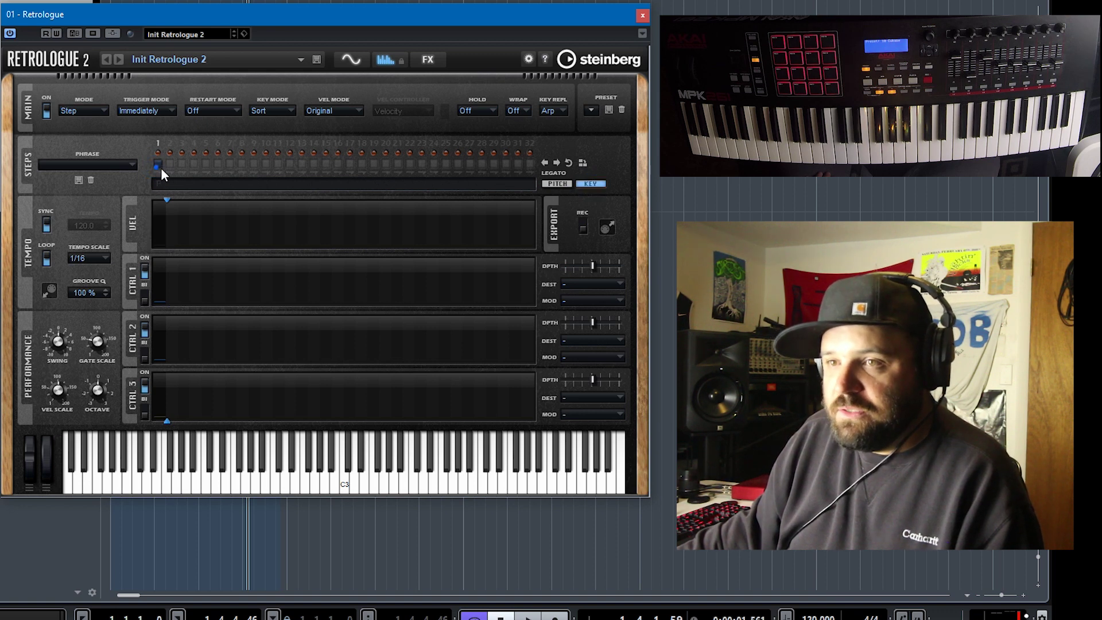
pyautogui.click(160, 167)
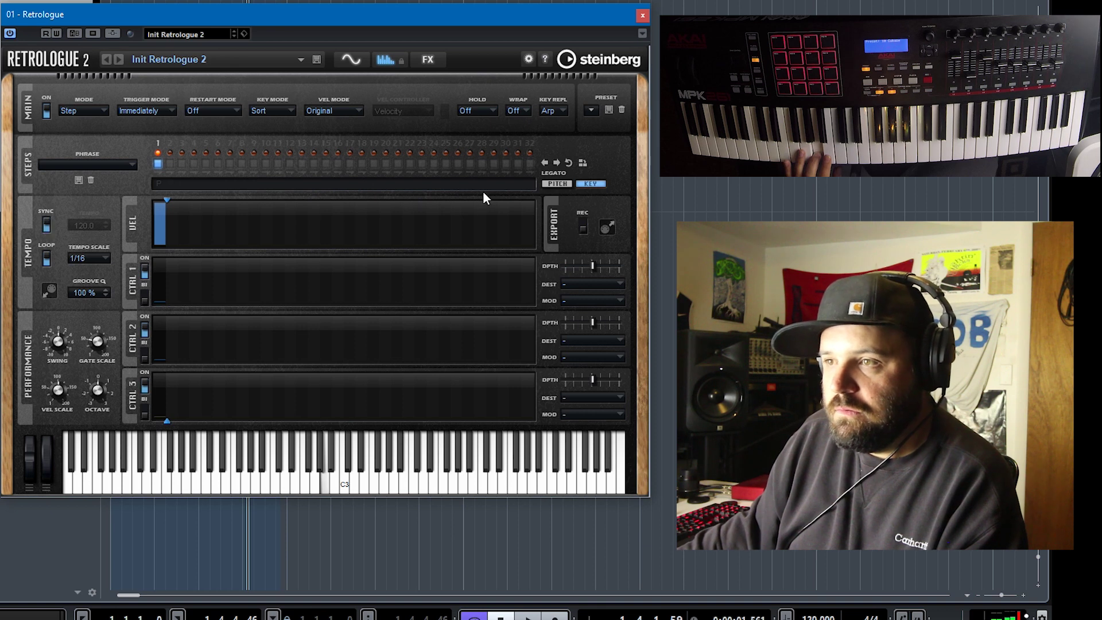
pyautogui.click(557, 184)
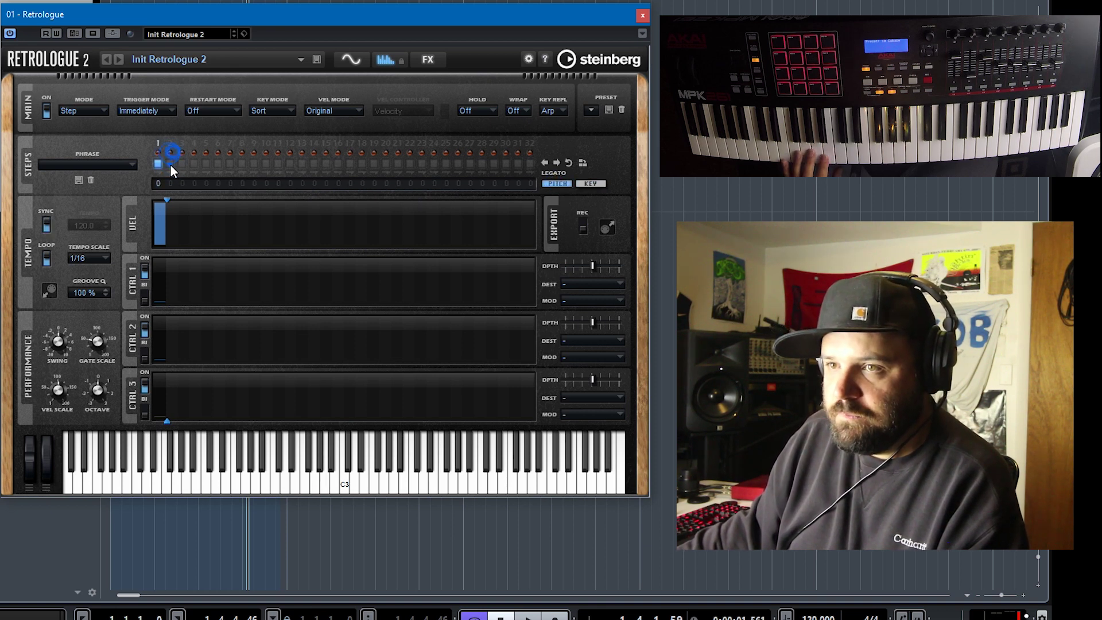
pyautogui.moveTo(167, 205); pyautogui.dragTo(237, 209)
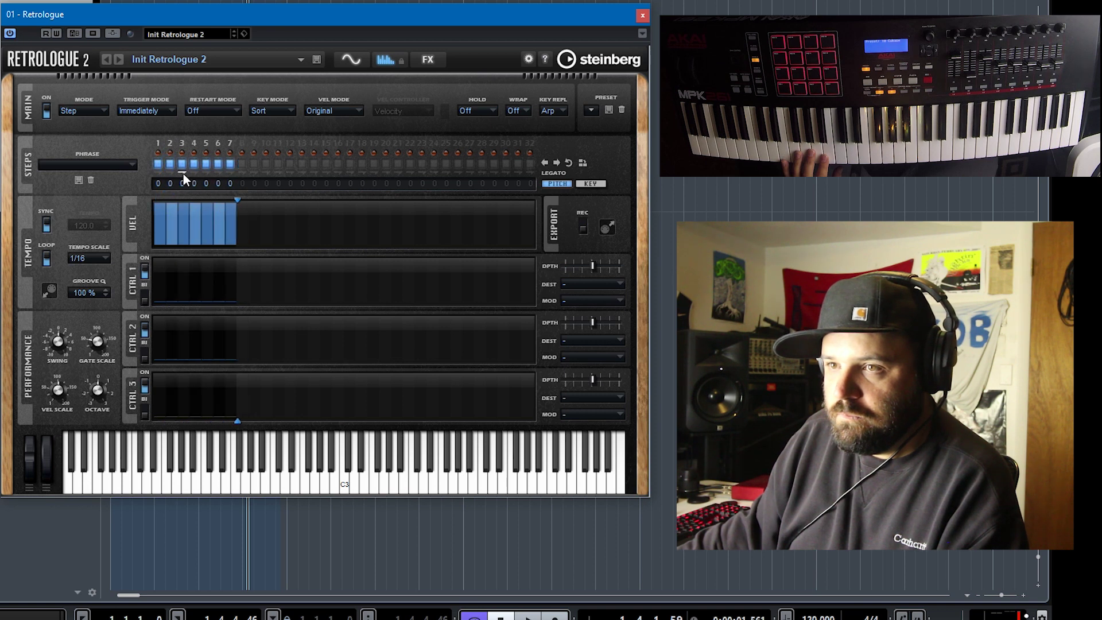
pyautogui.click(195, 165)
# - Set step pitches to -5 on step 3, -12 on step 5, 24 on step 6, 7 on step 7
pyautogui.moveTo(188, 170); pyautogui.dragTo(194, 198)
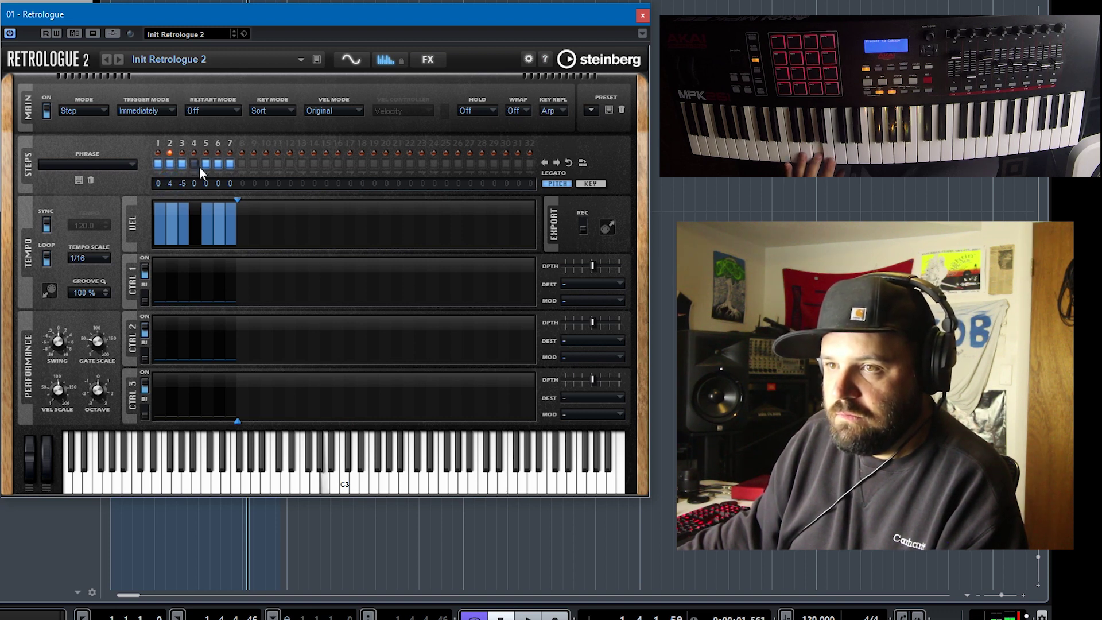
pyautogui.moveTo(210, 180); pyautogui.dragTo(229, 204)
pyautogui.moveTo(224, 148); pyautogui.dragTo(223, 133)
pyautogui.moveTo(225, 182)
pyautogui.mouseDown()
pyautogui.moveTo(239, 204)
pyautogui.moveTo(236, 169)
pyautogui.mouseUp()
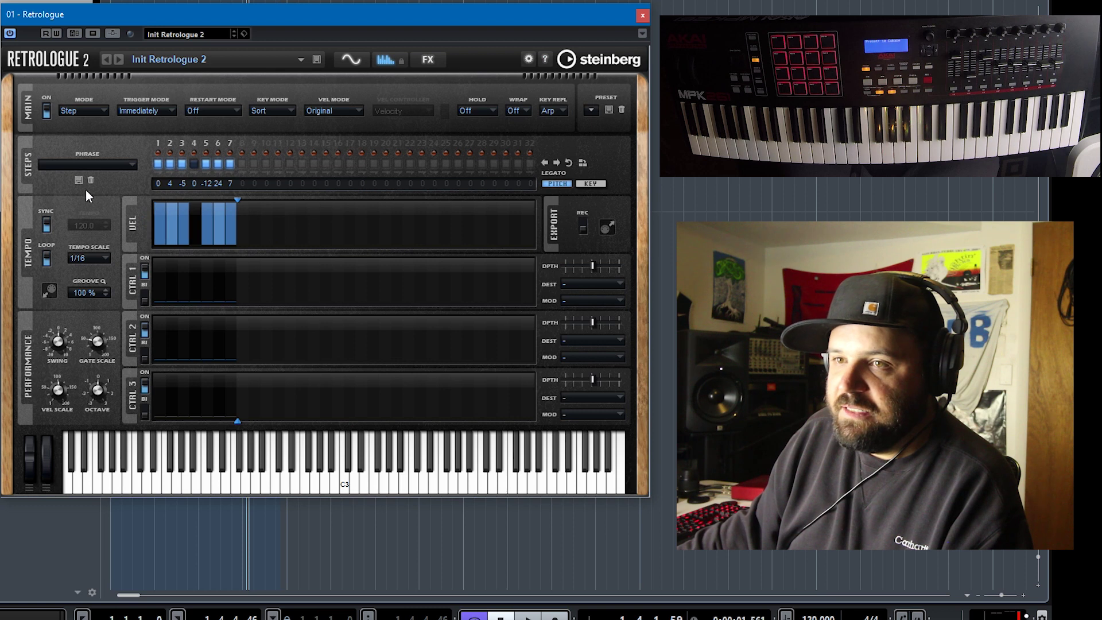
pyautogui.click(80, 164)
# - Load the Step Sequence 11 phrase from the Step Sequence folder
pyautogui.click(105, 252)
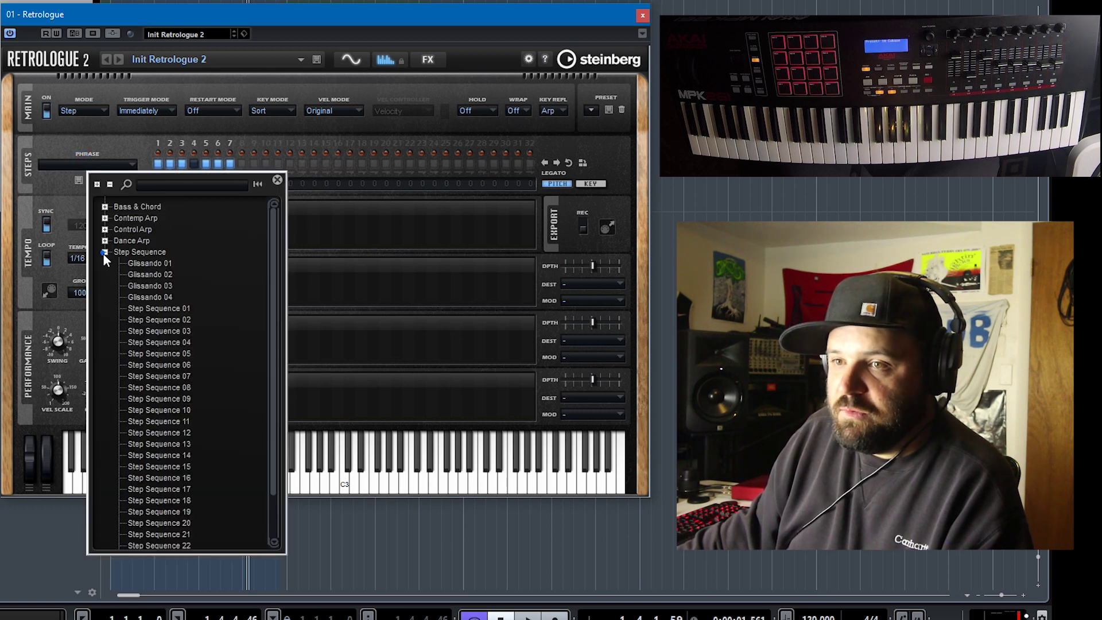
pyautogui.doubleClick(184, 422)
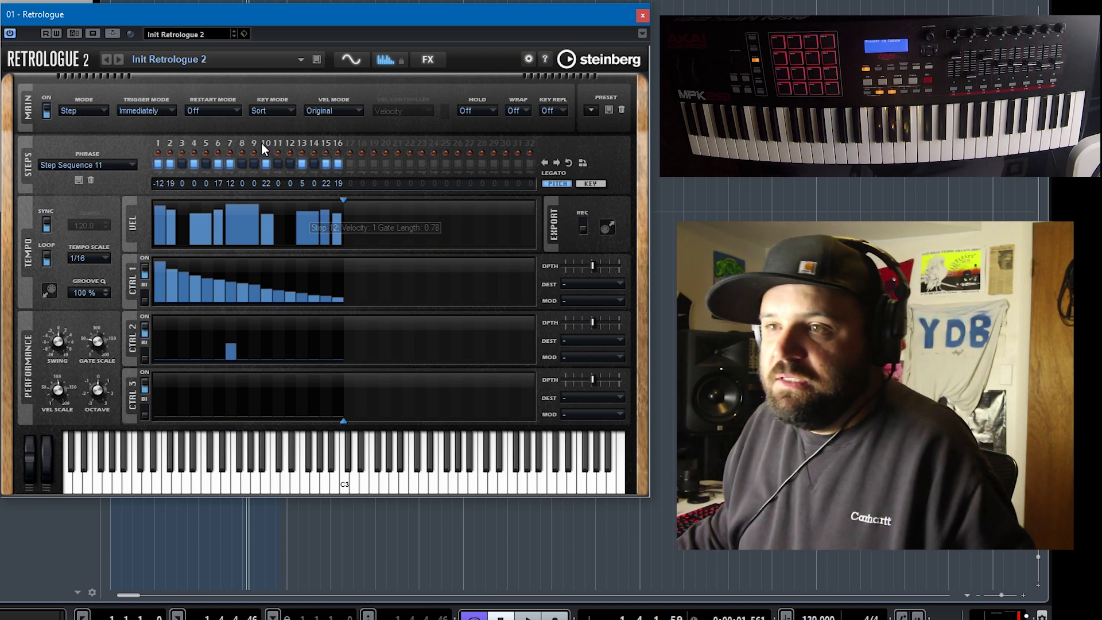
# - On the FX page, enable Resonator, Equalizer, Phaser, Mod FX, Delay and Reverb slots
pyautogui.click(428, 60)
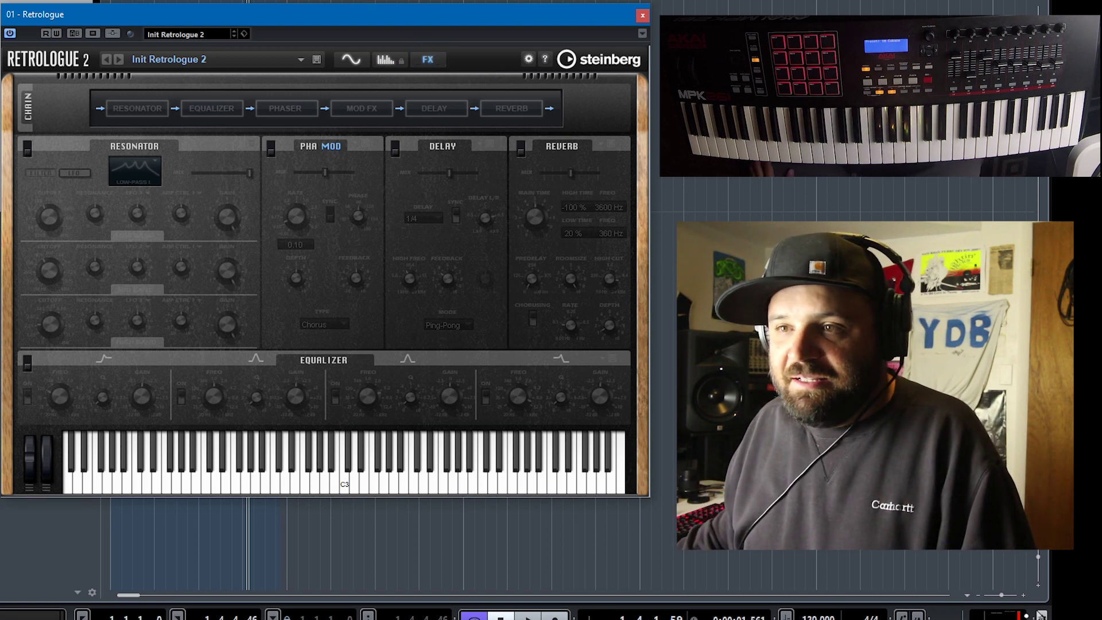
pyautogui.click(136, 107)
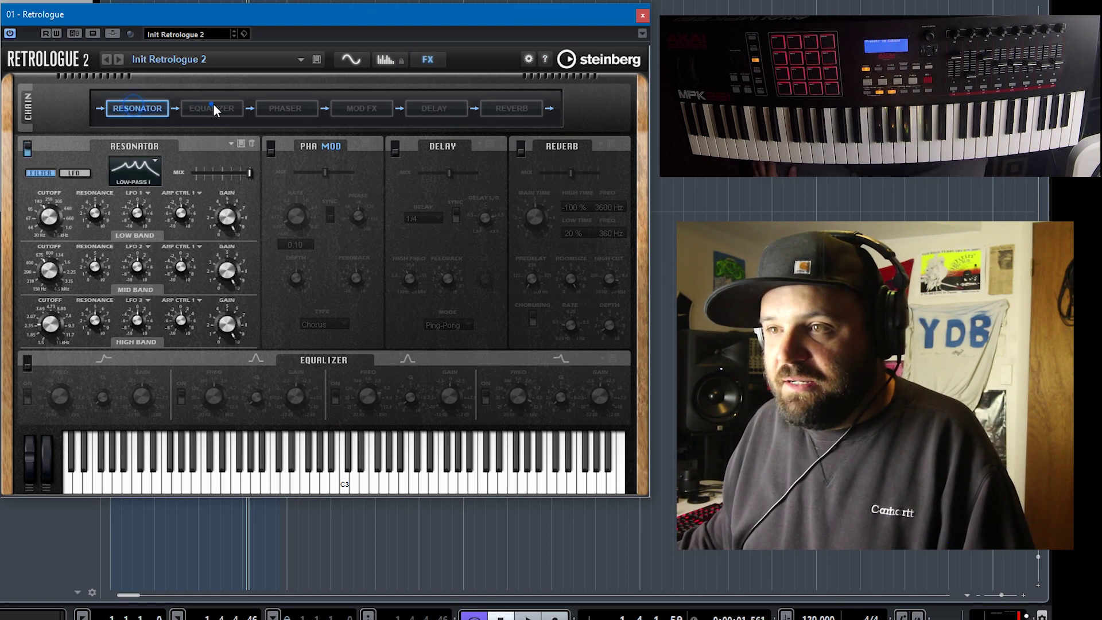
pyautogui.click(212, 104)
pyautogui.click(285, 106)
pyautogui.click(347, 106)
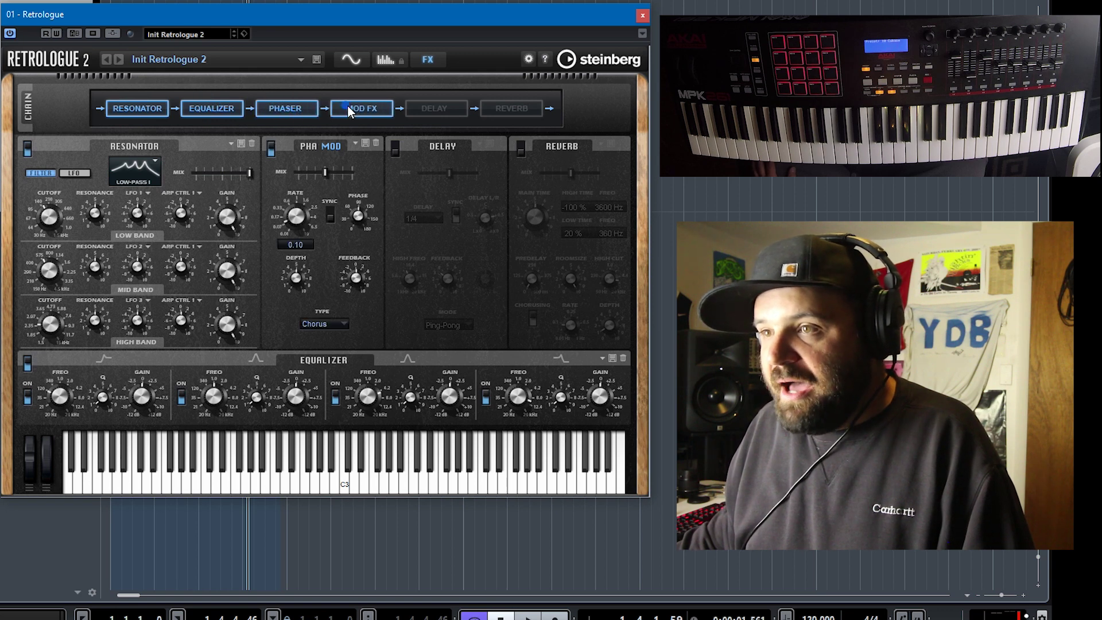
pyautogui.click(301, 146)
pyautogui.click(330, 146)
pyautogui.click(308, 145)
pyautogui.click(433, 110)
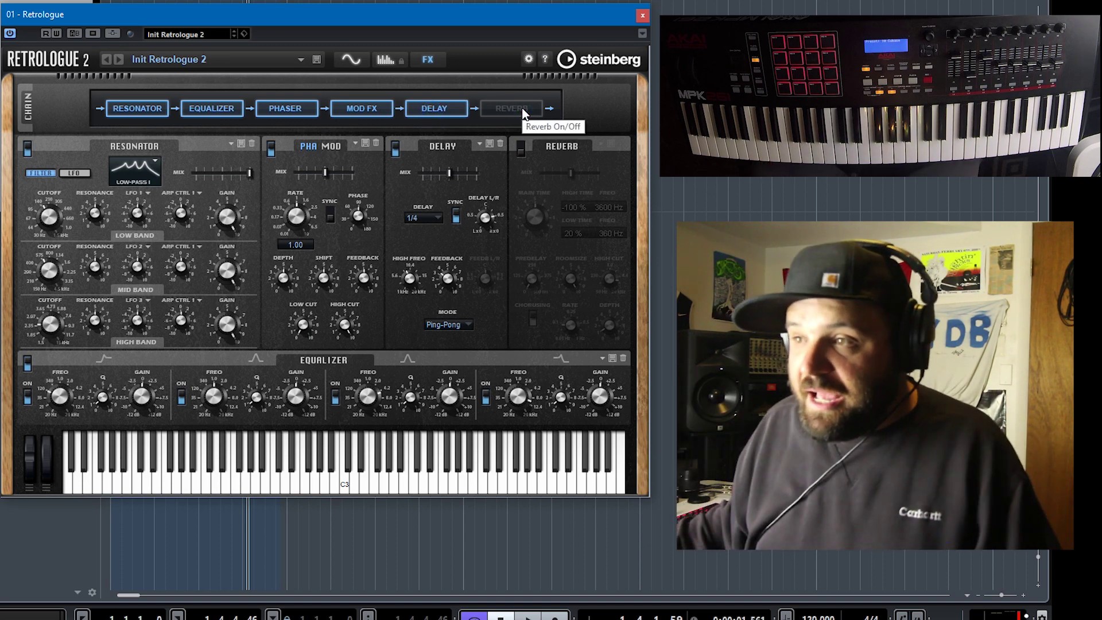
pyautogui.click(511, 109)
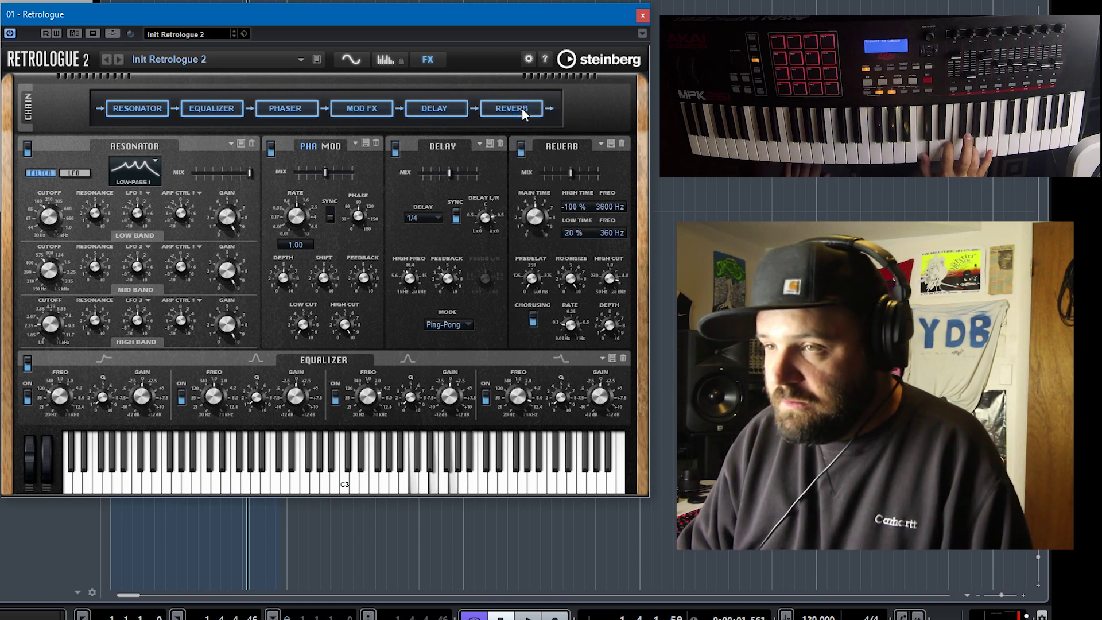